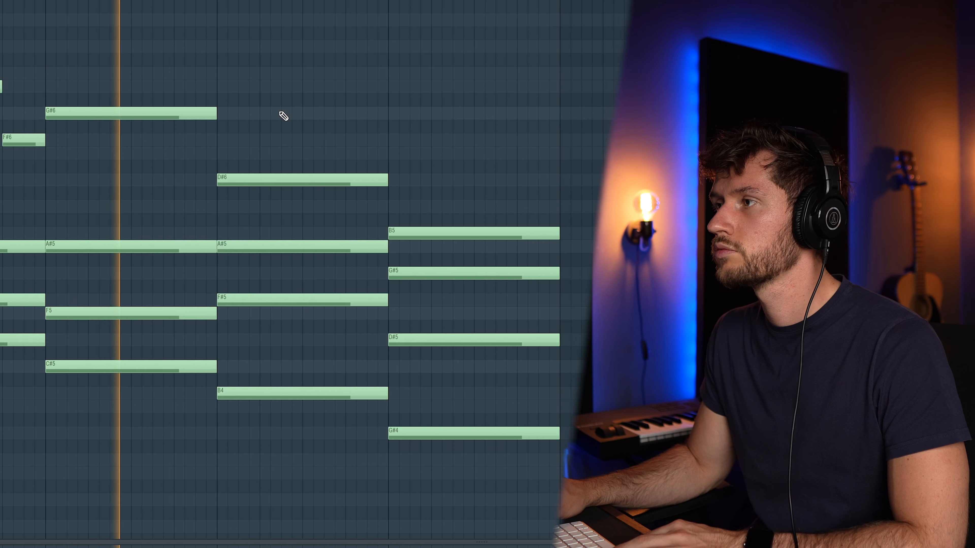
# Shorten the G#6 melody note in the second bar, and add a short C#6 note beneath the start of the D#6 note.
pyautogui.moveTo(310, 131); pyautogui.dragTo(304, 131)
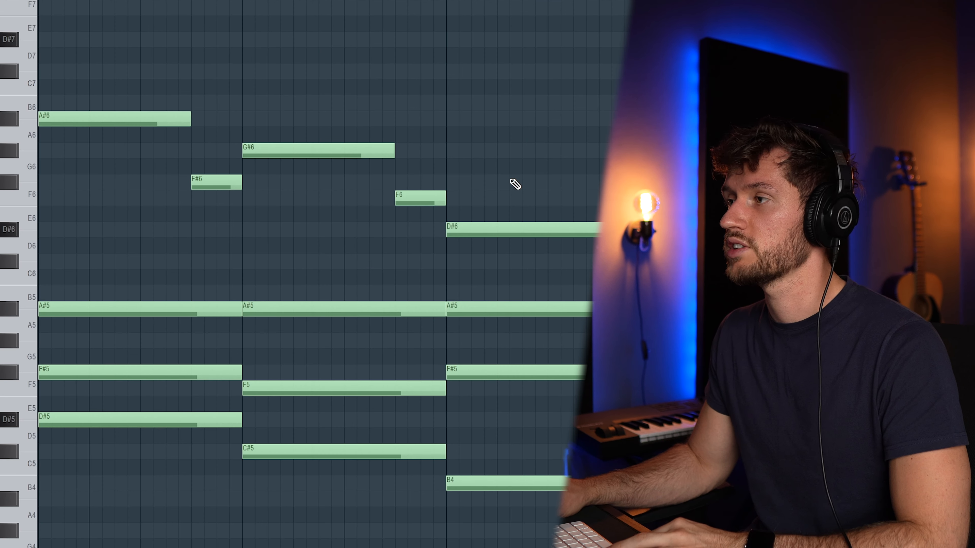
pyautogui.press('space')
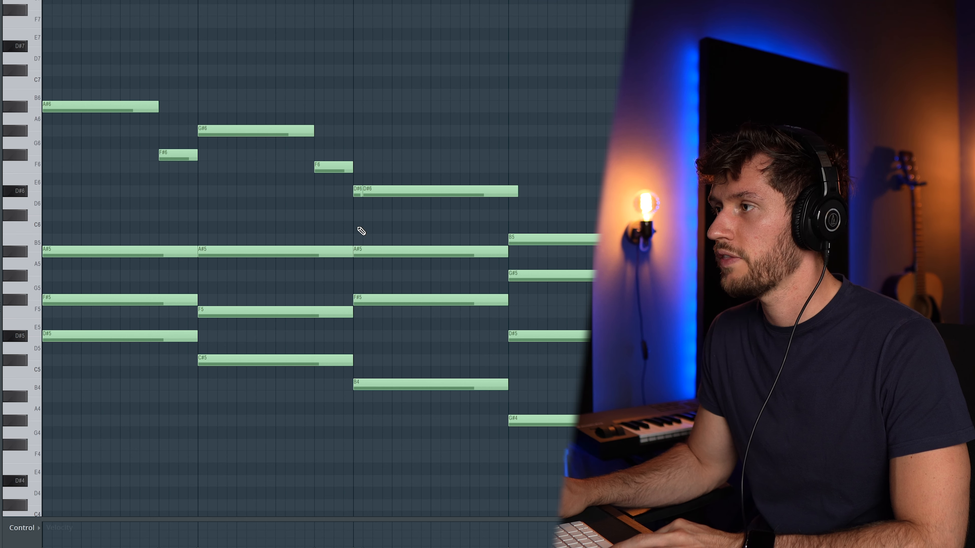
pyautogui.click(357, 215)
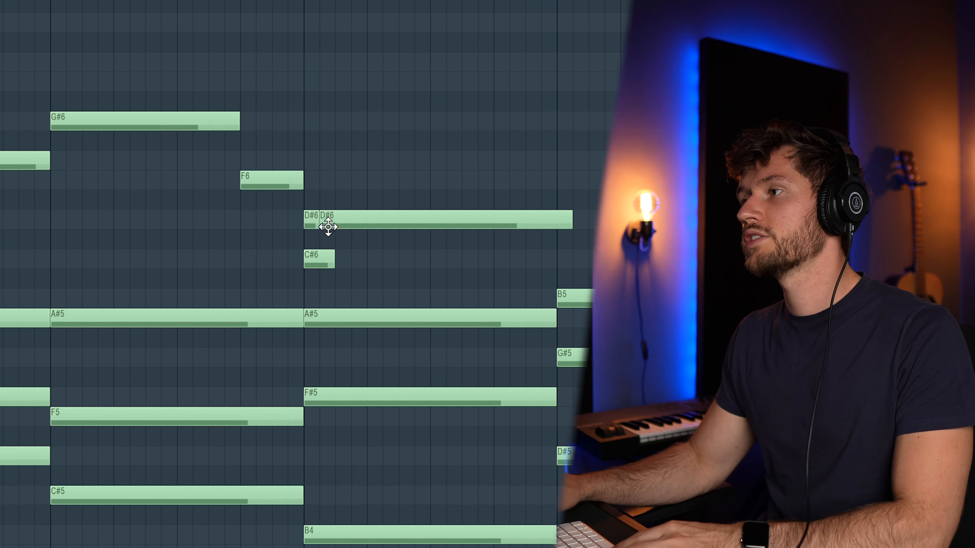
pyautogui.press('space')
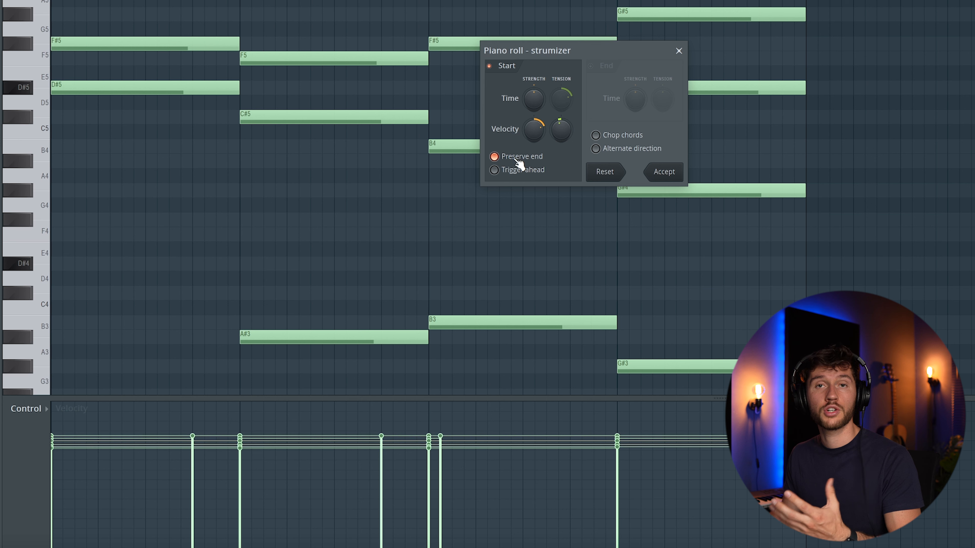
# Adjust the strumizer's start velocity strength to vary the velocities within the chords.
pyautogui.moveTo(540, 131)
pyautogui.mouseDown()
pyautogui.moveTo(540, 146)
pyautogui.moveTo(535, 133)
pyautogui.mouseUp()
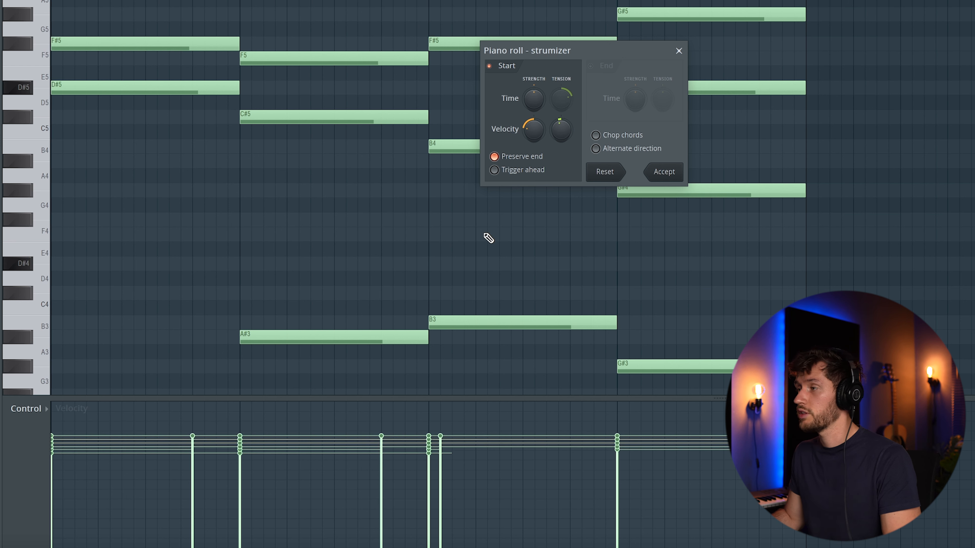
pyautogui.moveTo(534, 136); pyautogui.dragTo(533, 151)
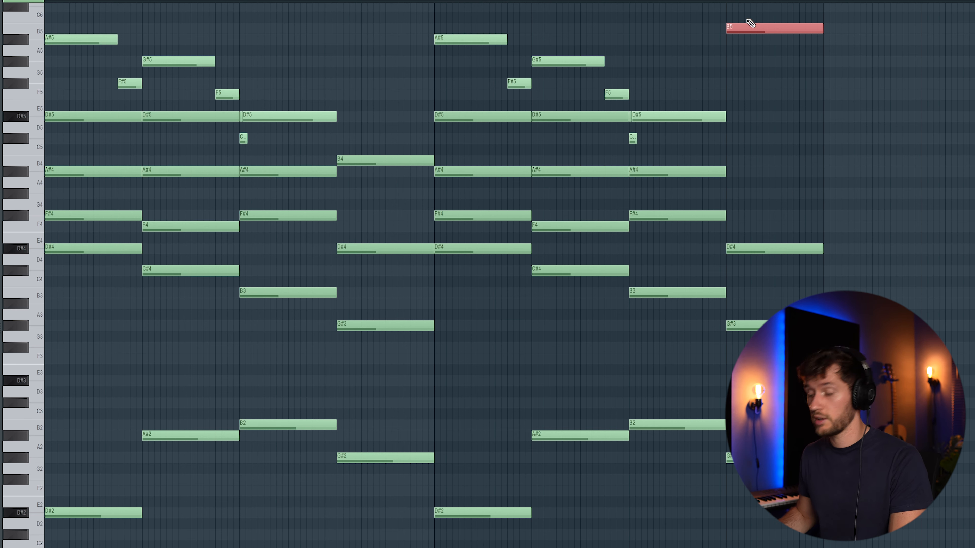
# Try the last bar's melody note an octave lower and move it back up an octave.
pyautogui.hotkey('ctrl', 'Down')
pyautogui.hotkey('ctrl', 'Up')
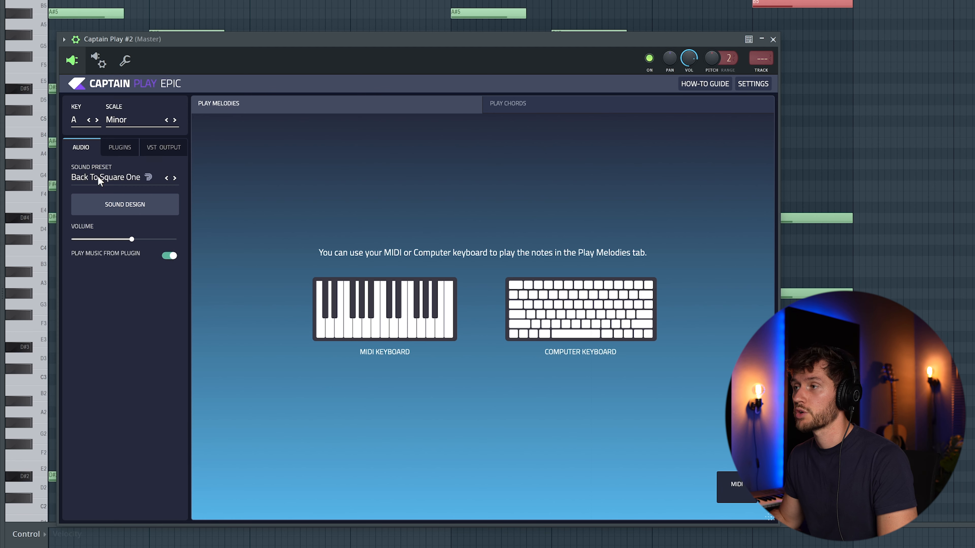
# Apply the Old G sound preset from the Guitars category to Captain Play #2.
pyautogui.click(97, 176)
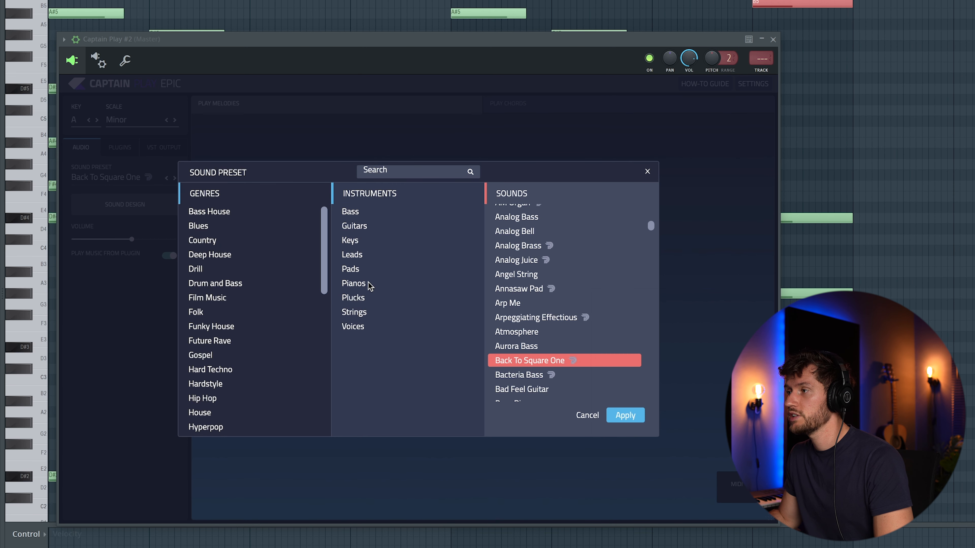
pyautogui.click(360, 228)
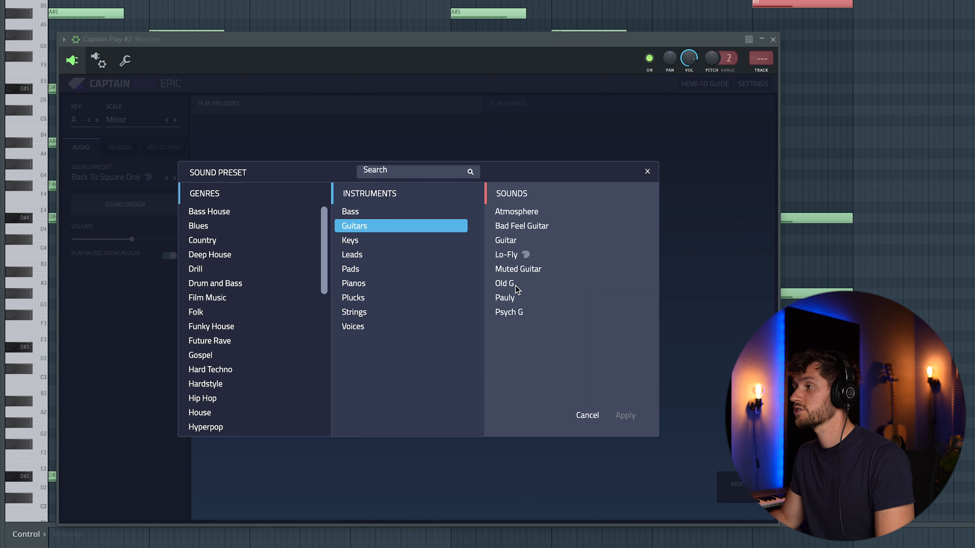
pyautogui.click(510, 284)
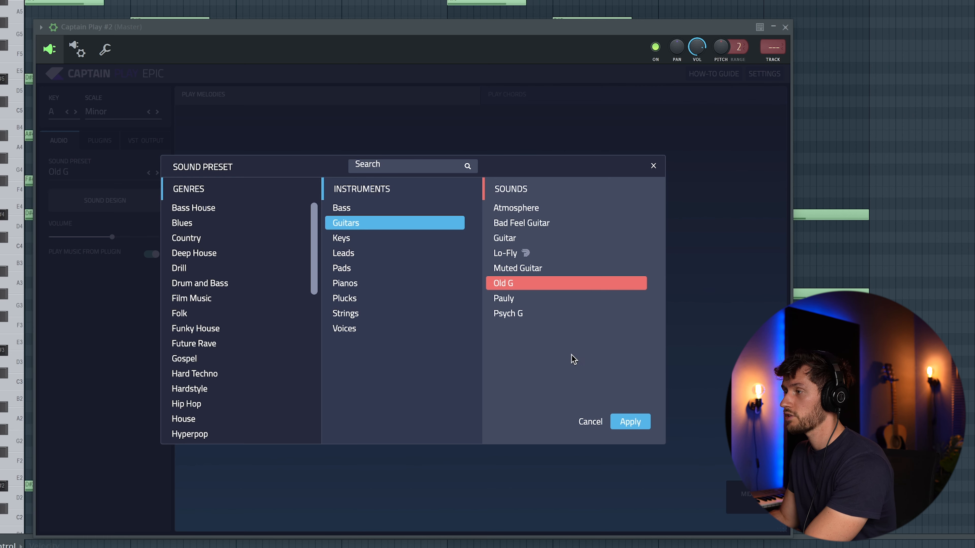
pyautogui.click(621, 422)
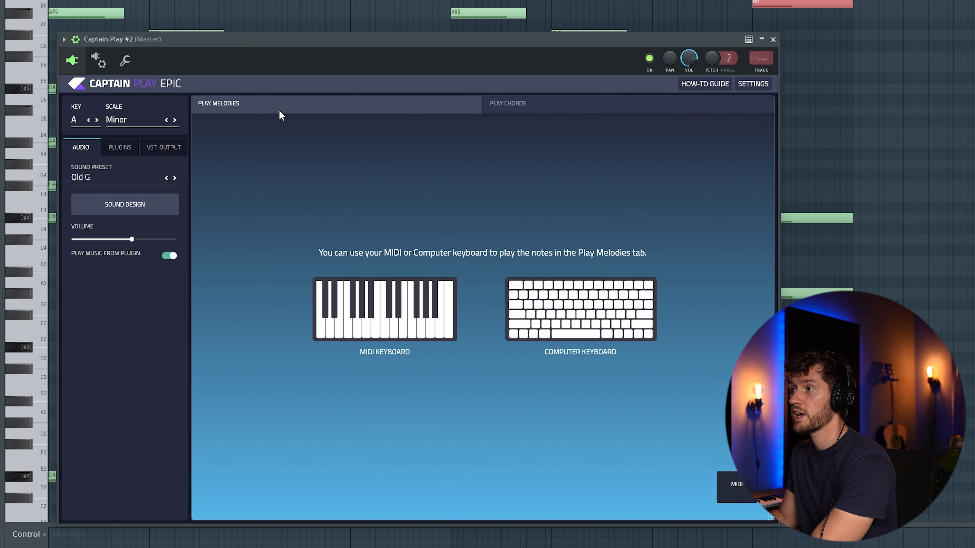
# Examine Captain Play #2's chord and melody playing modes and close the plugin.
pyautogui.click(519, 103)
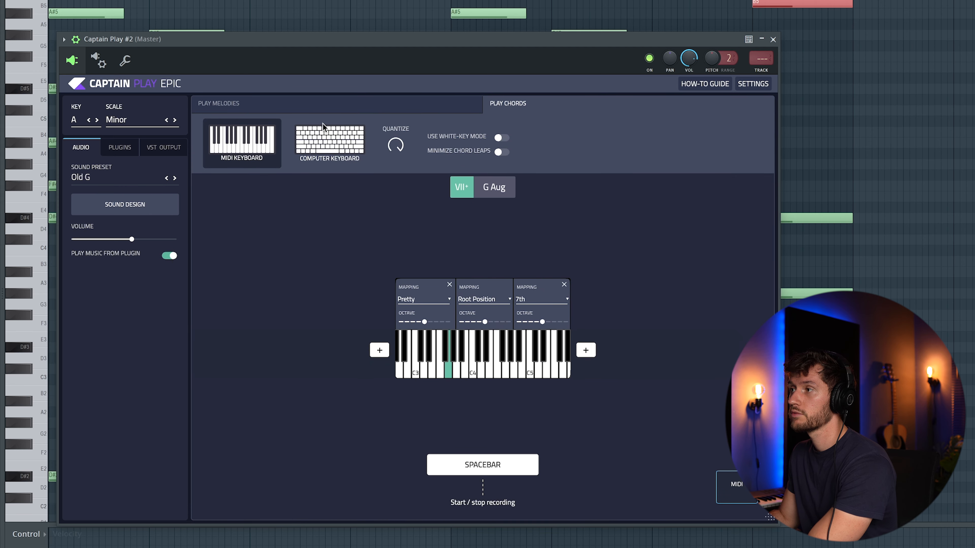
pyautogui.click(250, 106)
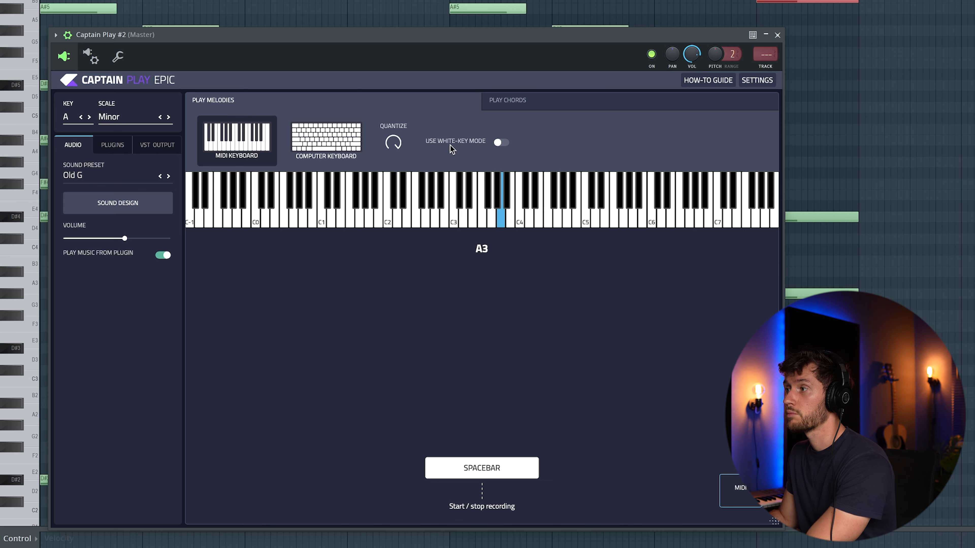
pyautogui.click(777, 34)
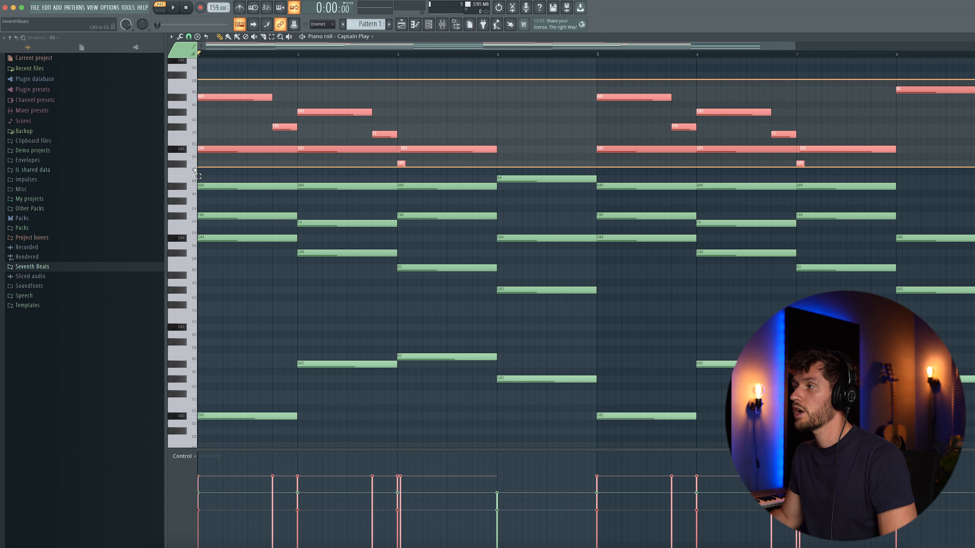
# Copy the upper melody notes from the Captain Play channel into the Captain Play #2 piano roll.
pyautogui.moveTo(195, 166); pyautogui.dragTo(195, 183)
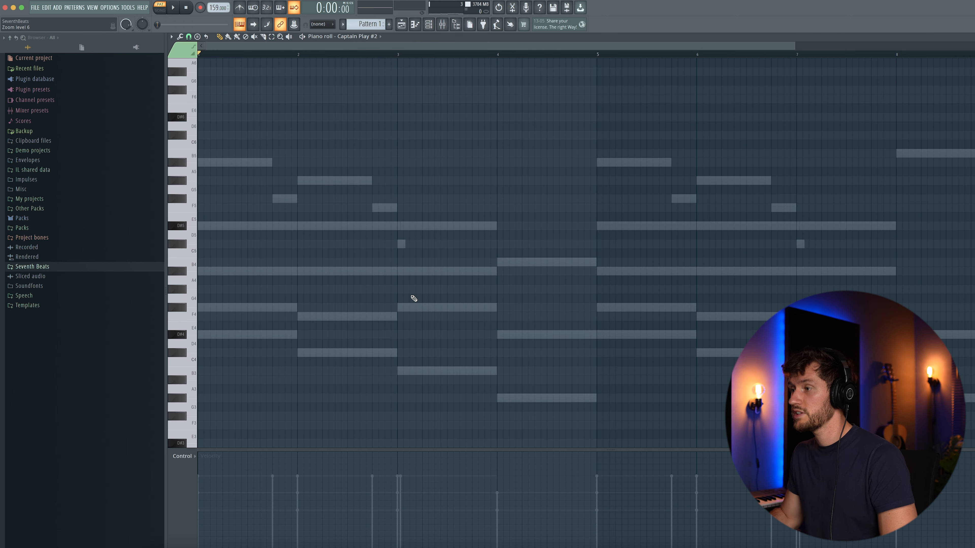
pyautogui.press('super+v')
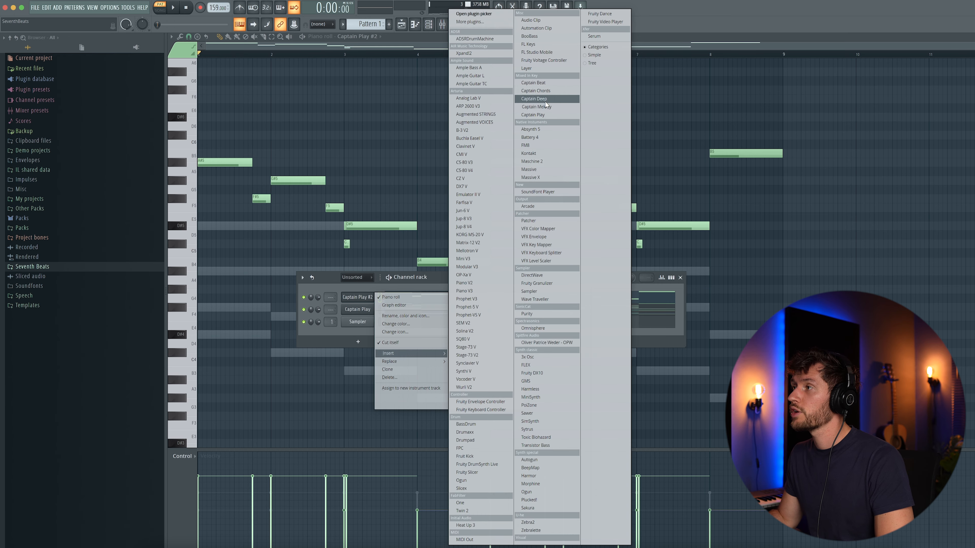
# Insert a Captain Deep channel and apply the Mini Bass sound preset to it.
pyautogui.click(550, 99)
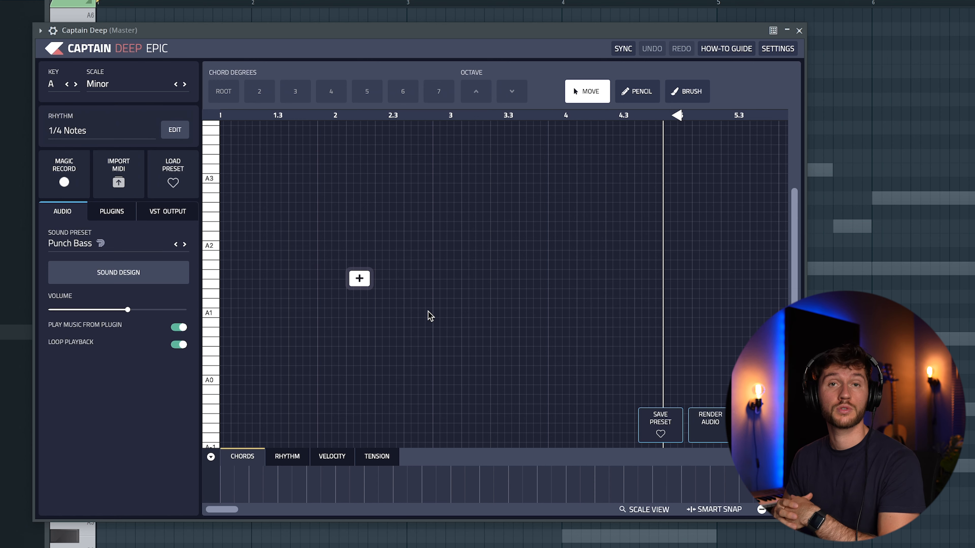
pyautogui.click(66, 245)
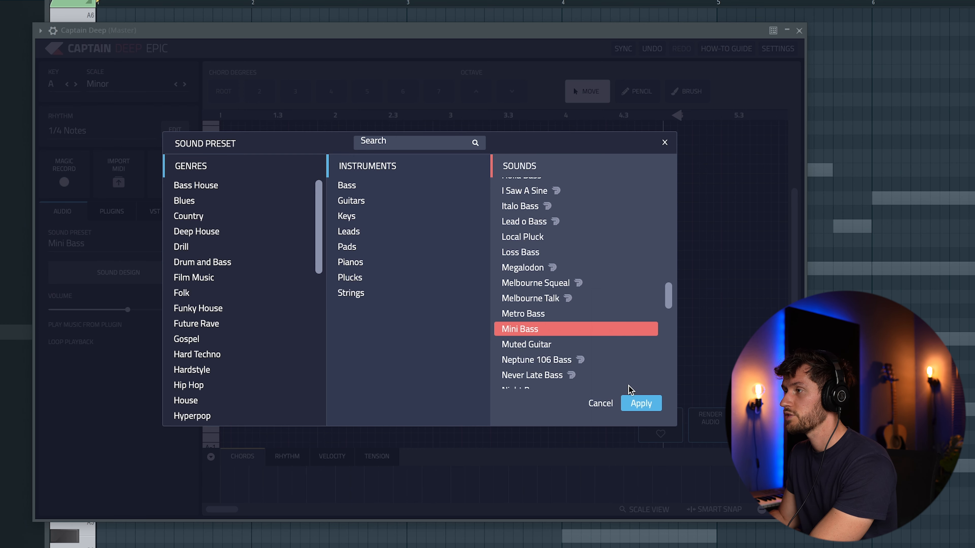
pyautogui.click(639, 404)
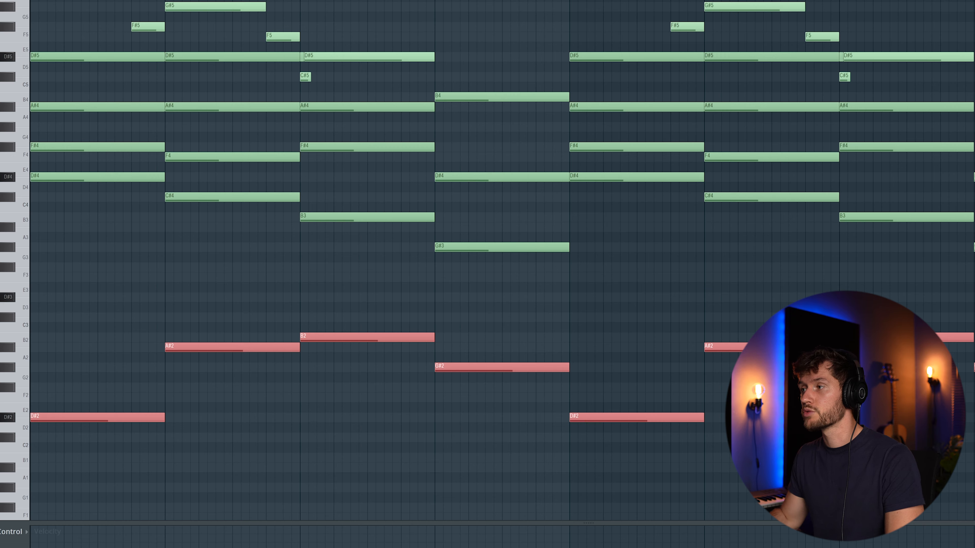
# Route the bass, guitar and piano channels to consecutive mixer tracks starting from insert 10.
pyautogui.press('F6')
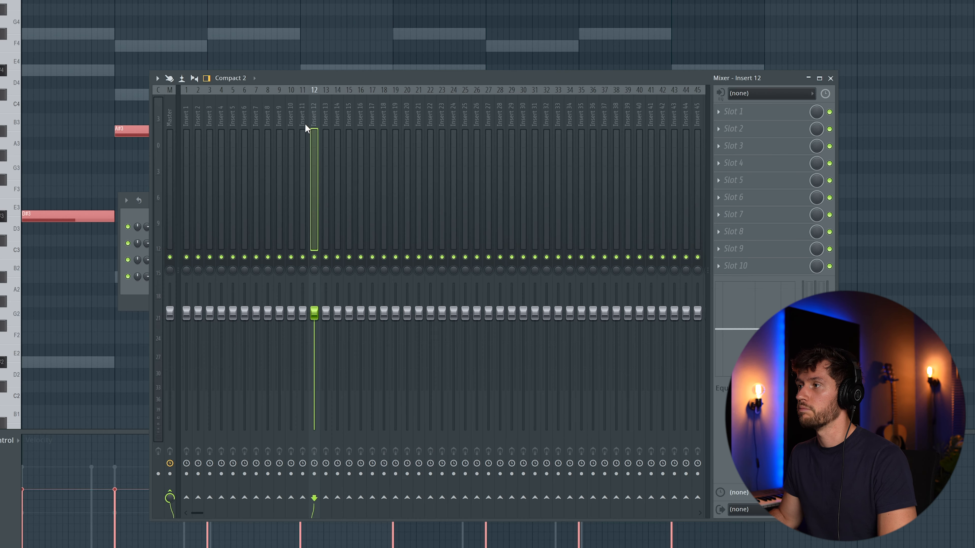
pyautogui.rightClick(290, 117)
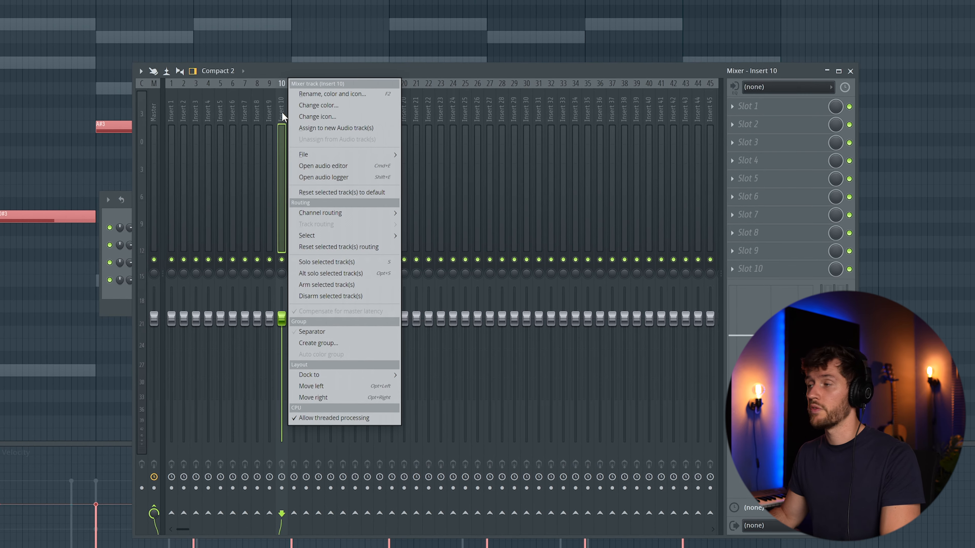
pyautogui.moveTo(324, 212)
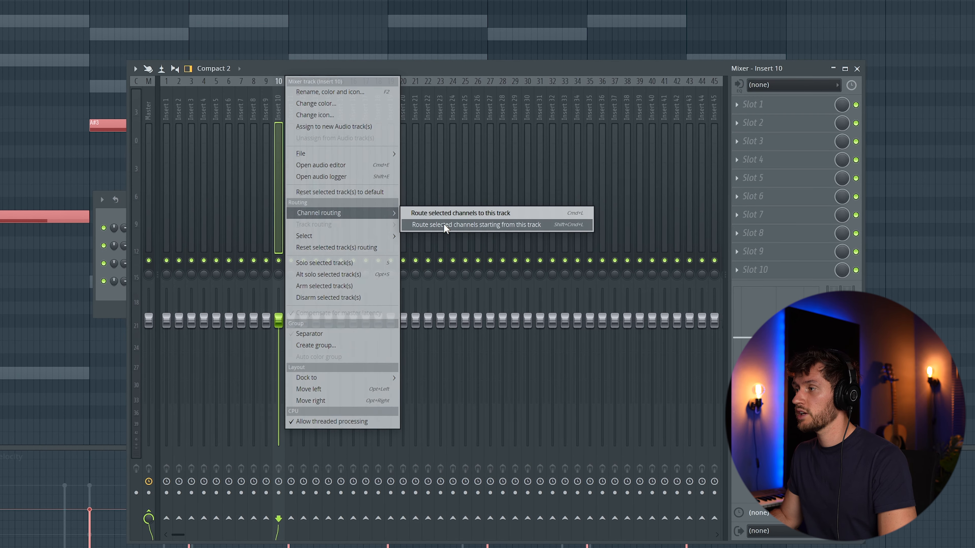
pyautogui.click(478, 225)
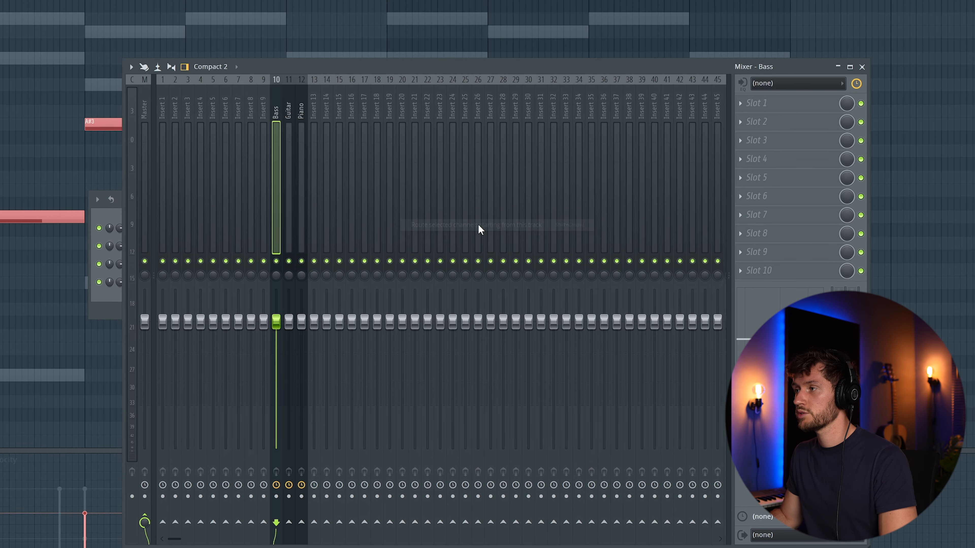
pyautogui.click(287, 108)
pyautogui.click(300, 108)
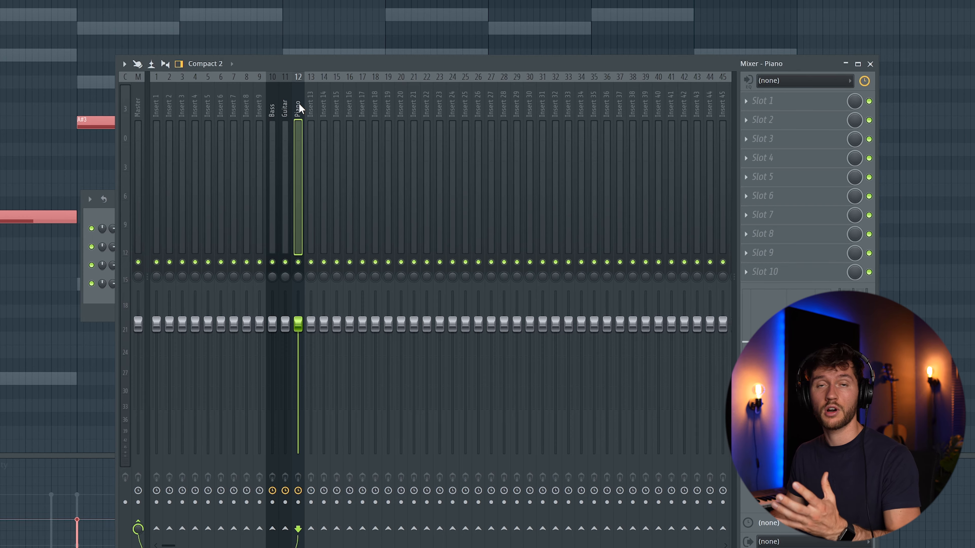
# Add Fruity Reeverb 2 to the first effect slot of the Guitar mixer track and enlarge its room size.
pyautogui.click(285, 170)
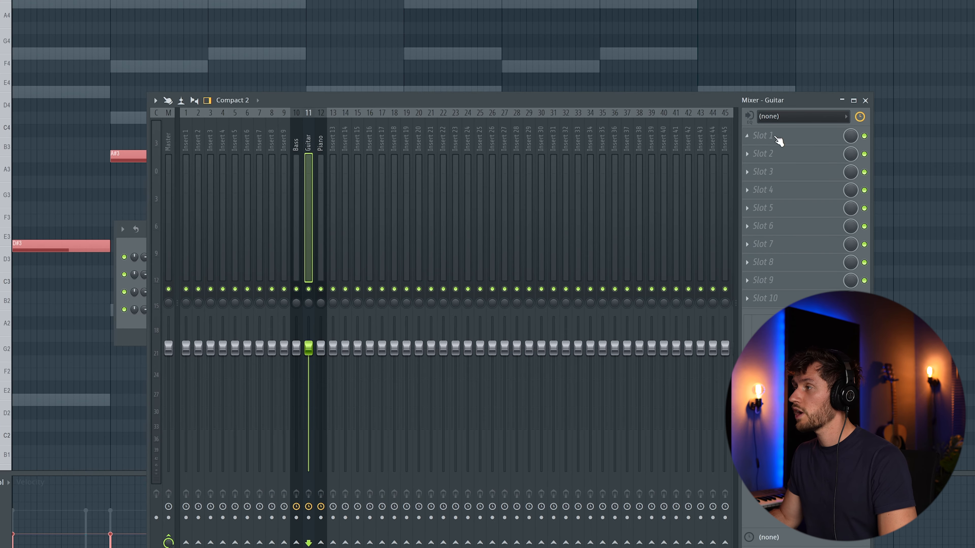
pyautogui.moveTo(652, 97); pyautogui.dragTo(574, 57)
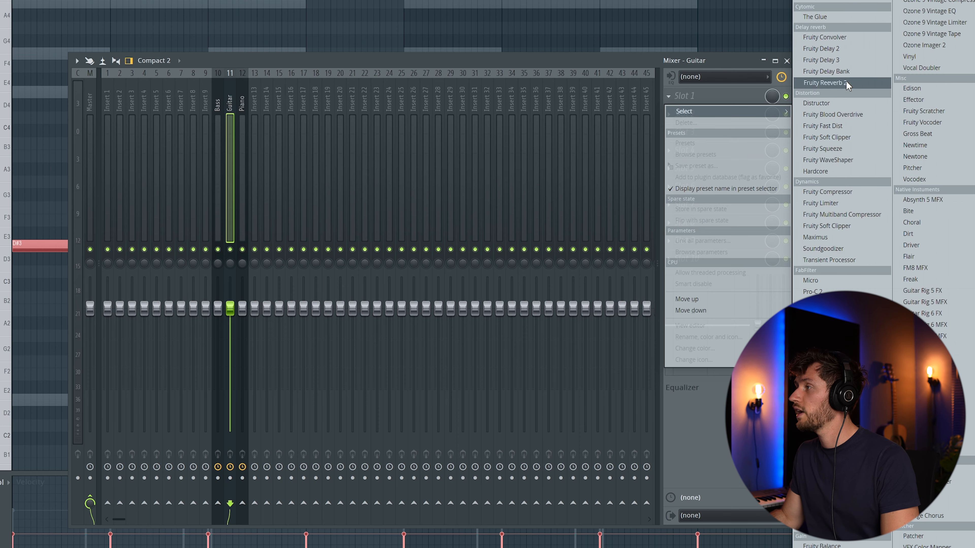
pyautogui.click(847, 83)
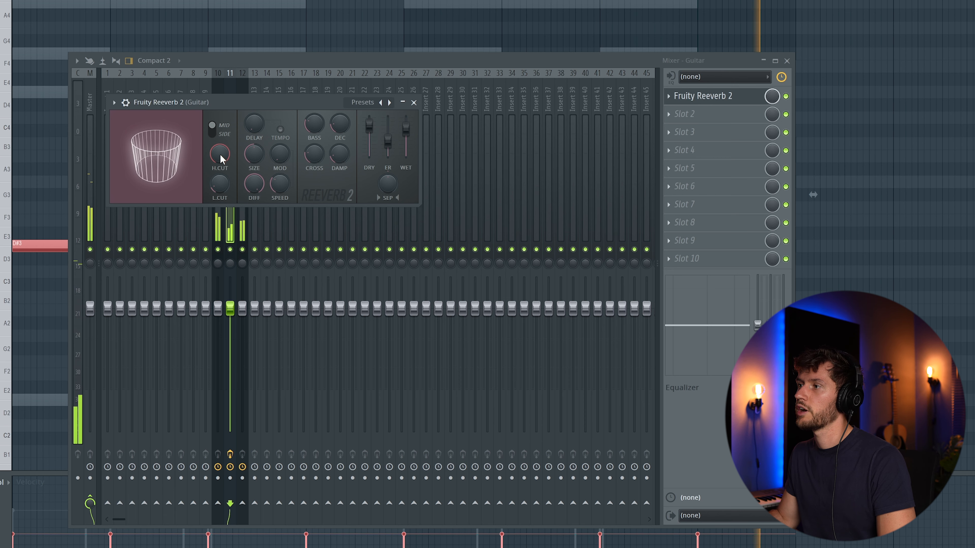
pyautogui.moveTo(254, 154)
pyautogui.mouseDown()
pyautogui.moveTo(254, 139)
pyautogui.moveTo(254, 150)
pyautogui.mouseUp()
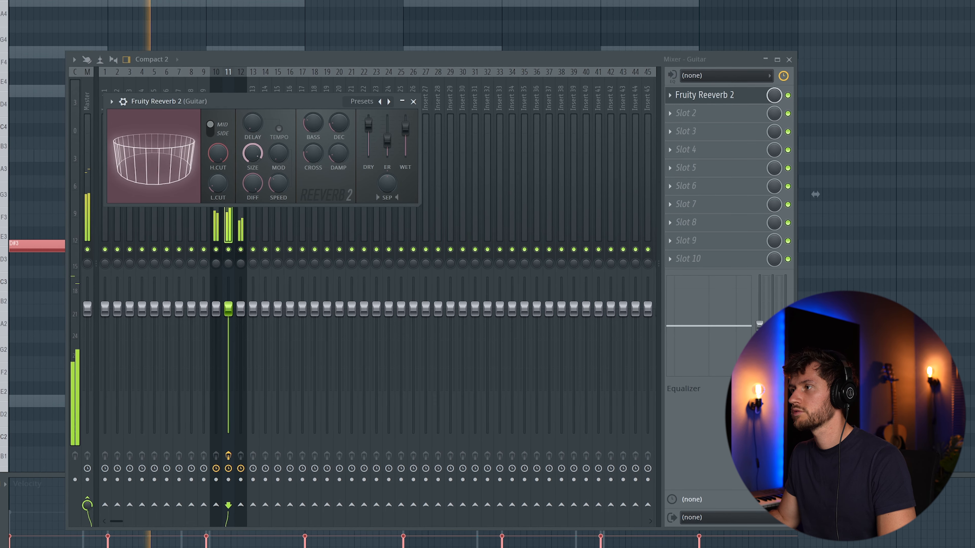
pyautogui.click(413, 102)
# Add Fruity Delay 2 to the Guitar track's second effect slot and lower its input and feedback volumes.
pyautogui.click(676, 113)
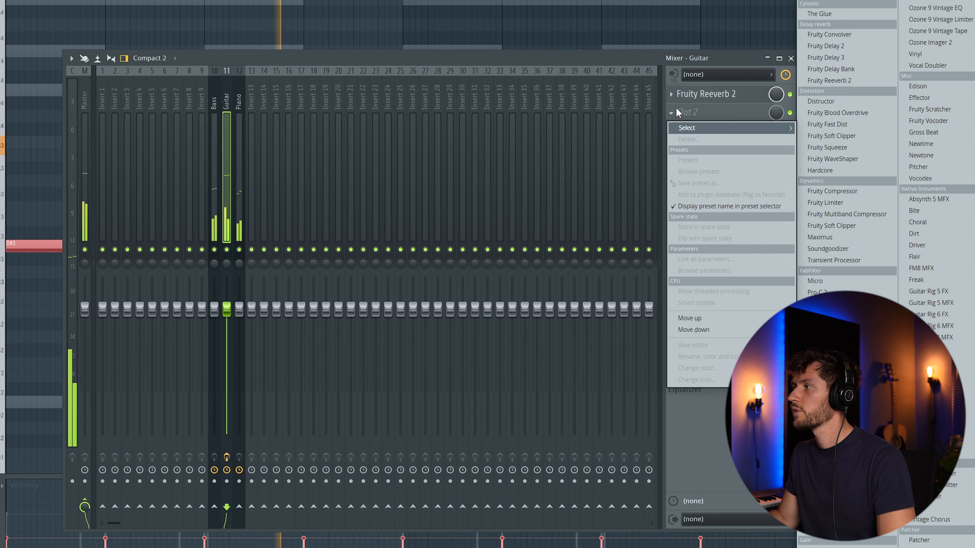
pyautogui.click(854, 44)
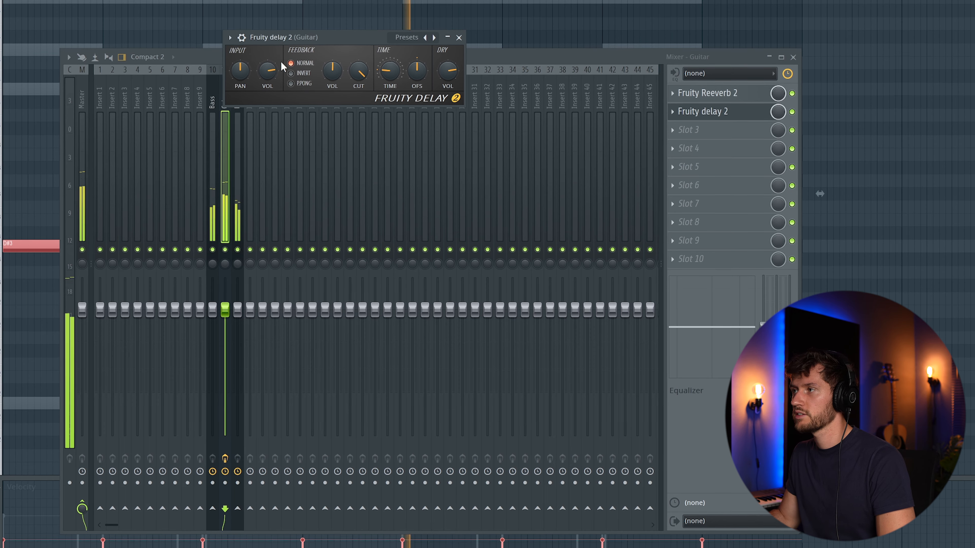
pyautogui.moveTo(268, 71); pyautogui.dragTo(268, 96)
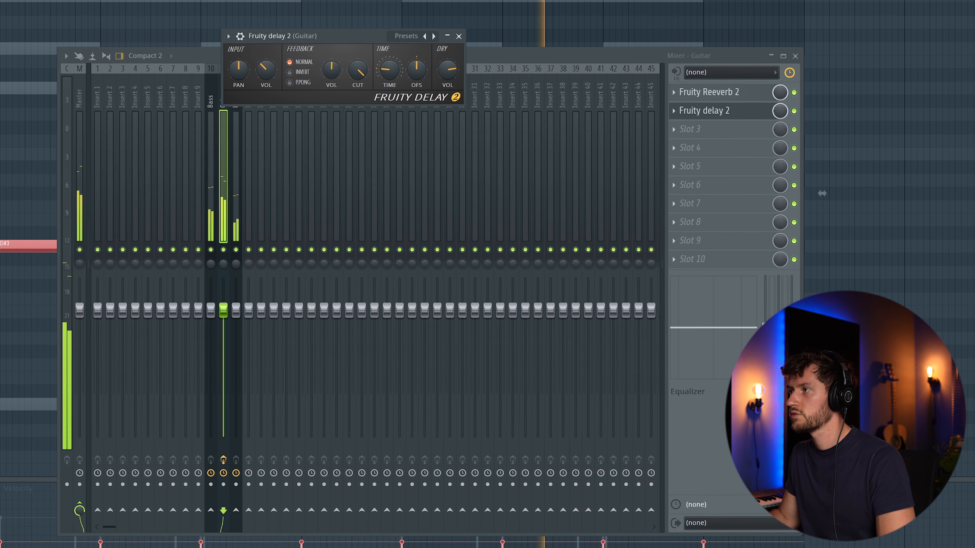
pyautogui.moveTo(331, 70); pyautogui.dragTo(331, 85)
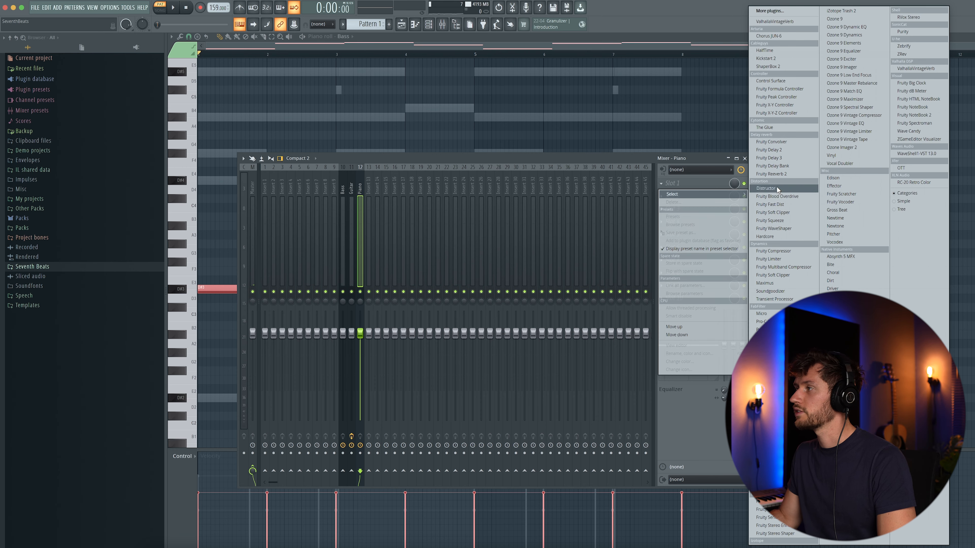
# Add Fruity Reeverb 2 to the Piano mixer track and fine-tune its wet level during playback.
pyautogui.click(784, 175)
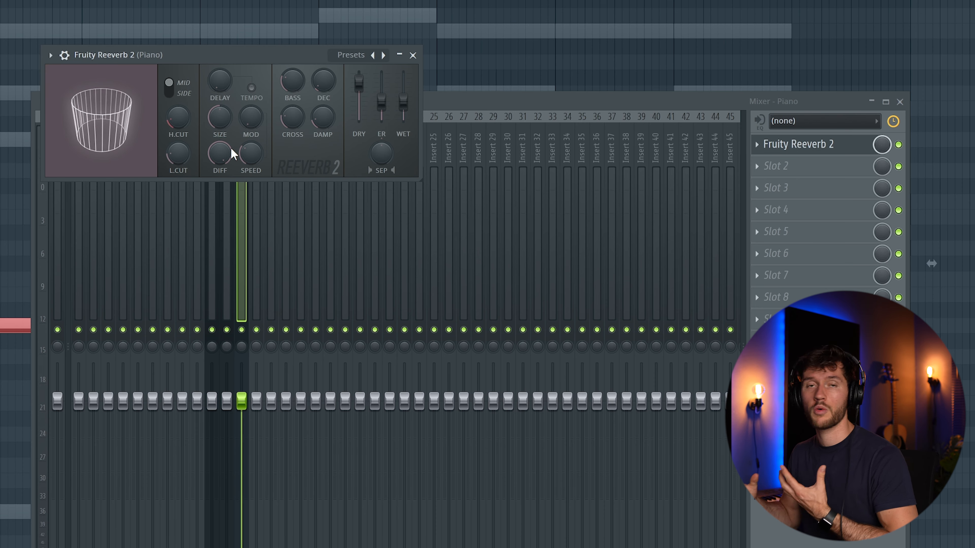
pyautogui.press('space')
pyautogui.moveTo(404, 108); pyautogui.dragTo(404, 105)
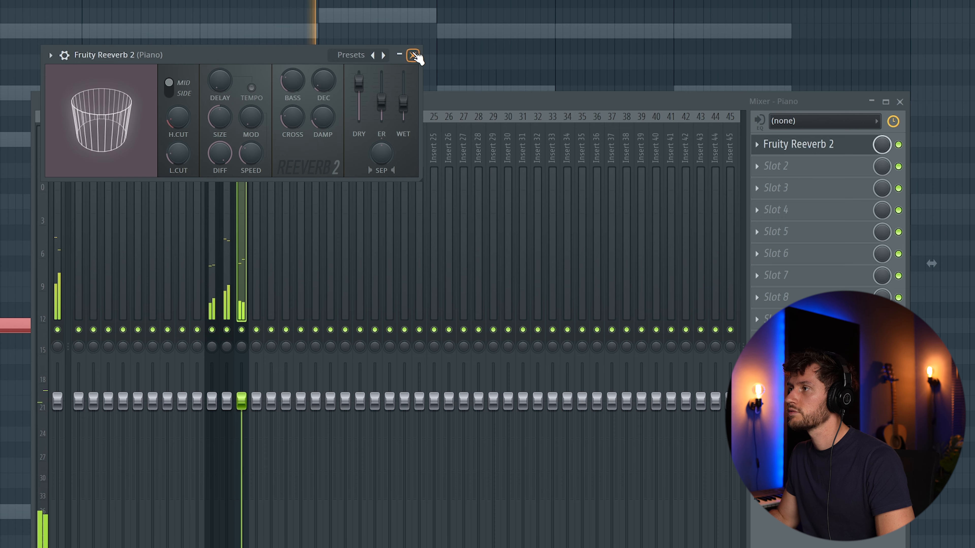
pyautogui.click(412, 55)
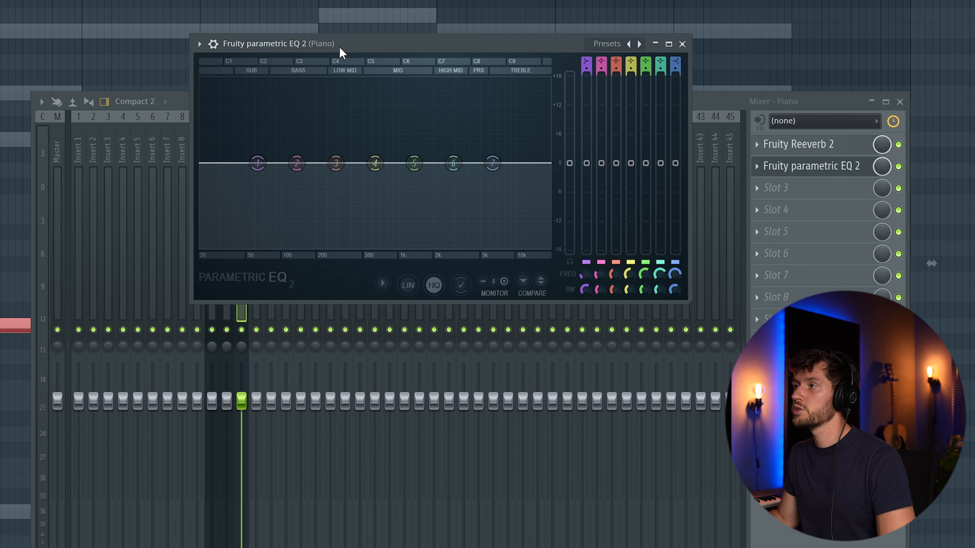
# Cut the piano's low end by pulling band 1 of its Fruity parametric EQ 2 all the way down during playback.
pyautogui.moveTo(341, 53); pyautogui.dragTo(327, 70)
pyautogui.moveTo(243, 181); pyautogui.dragTo(263, 265)
pyautogui.press('space')
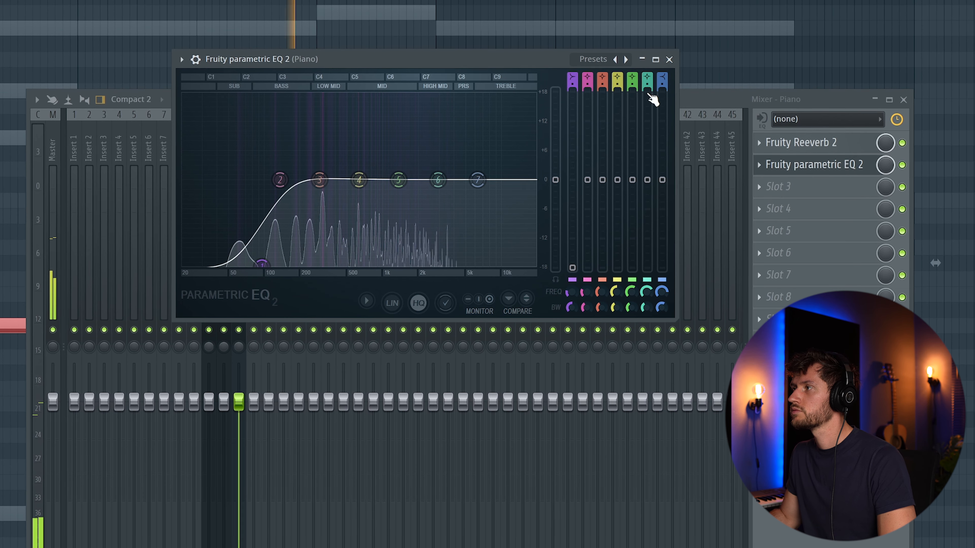
pyautogui.click(669, 60)
# Add Fruity parametric EQ 2 to the Bass mixer track and set band 7 to low pass at about 187 Hz.
pyautogui.click(212, 152)
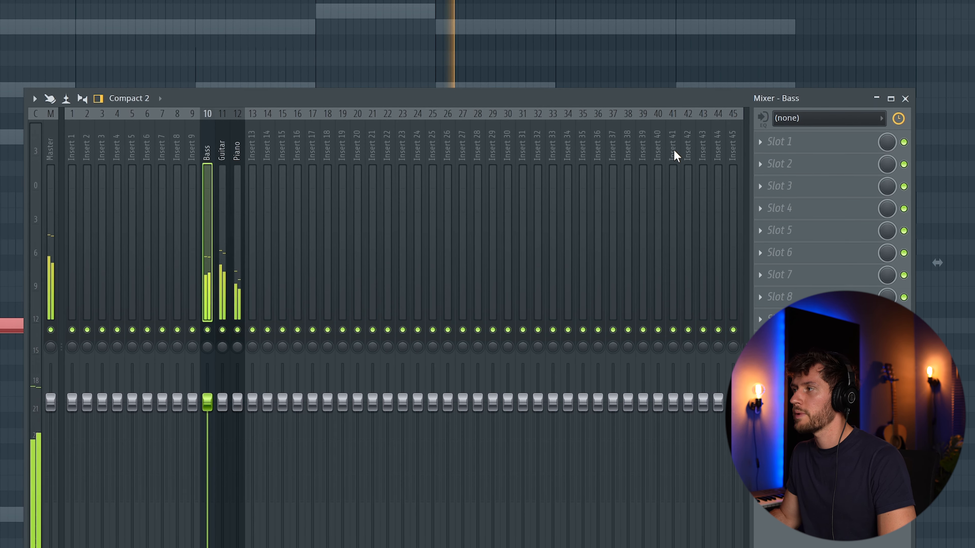
pyautogui.click(763, 140)
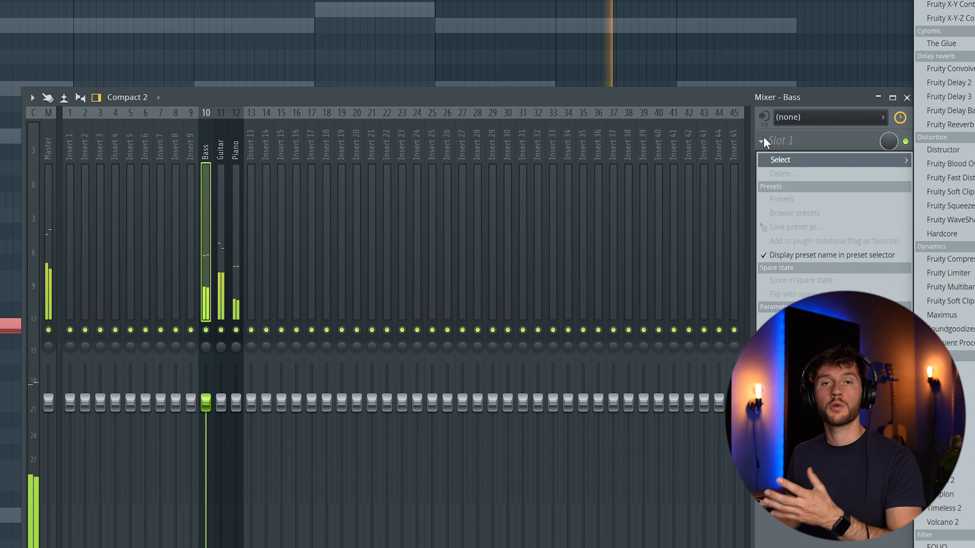
pyautogui.click(953, 329)
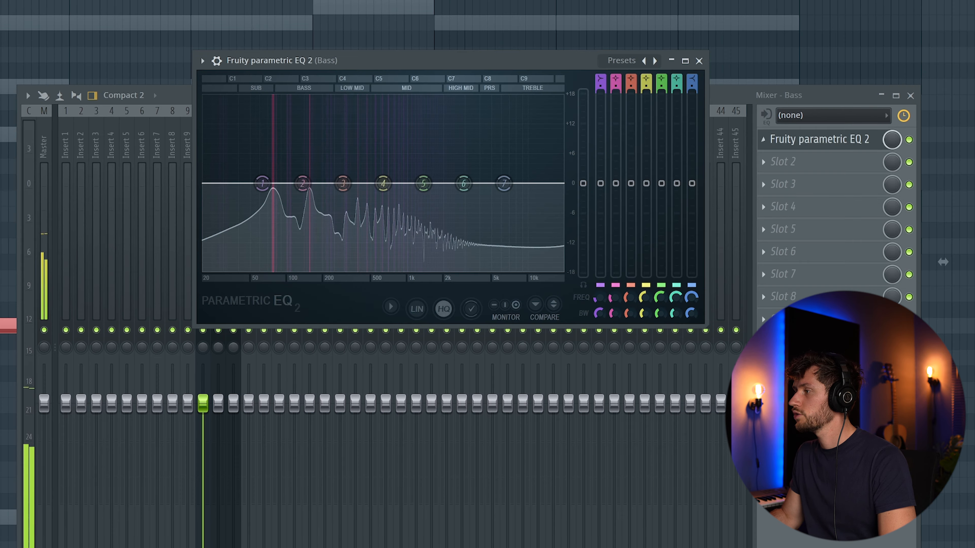
pyautogui.rightClick(505, 182)
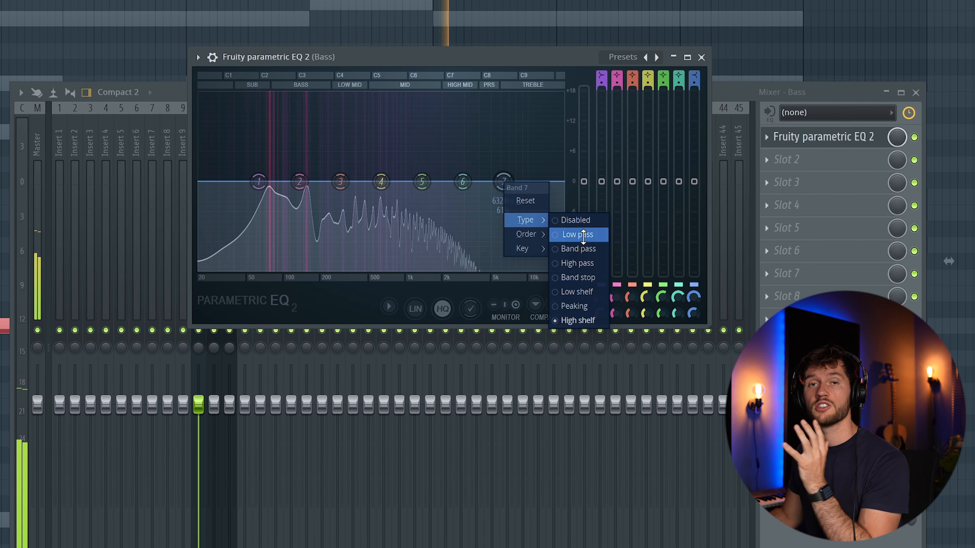
pyautogui.click(583, 236)
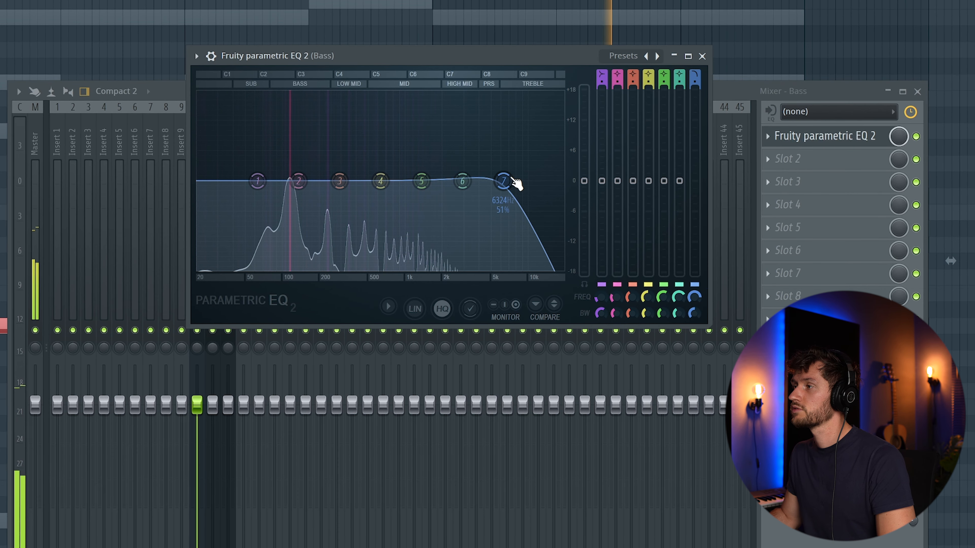
pyautogui.moveTo(491, 180); pyautogui.dragTo(390, 181)
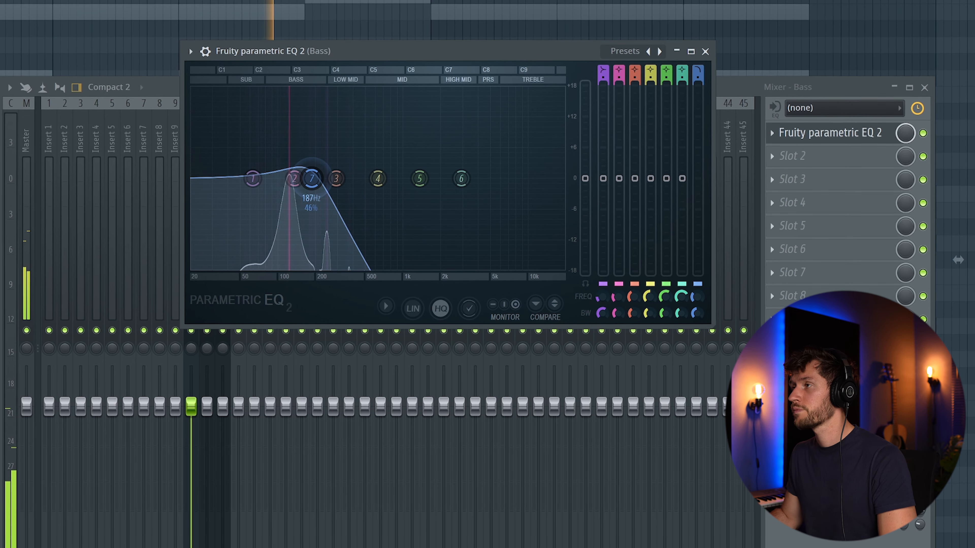
pyautogui.click(705, 50)
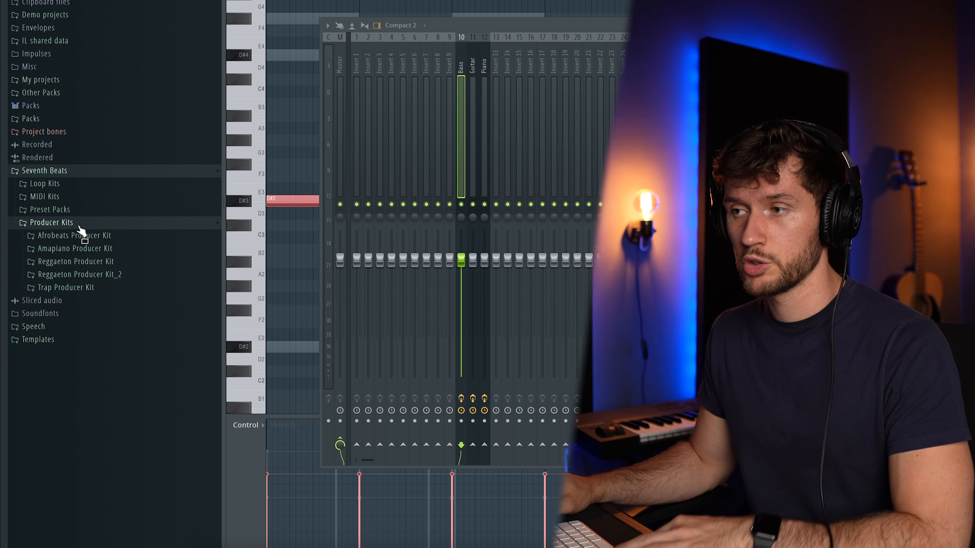
# Load CLAP_Lauren from the Trap Producer Kit onto the Sampler channel and place a C5 clap at the middle of each bar.
pyautogui.click(87, 288)
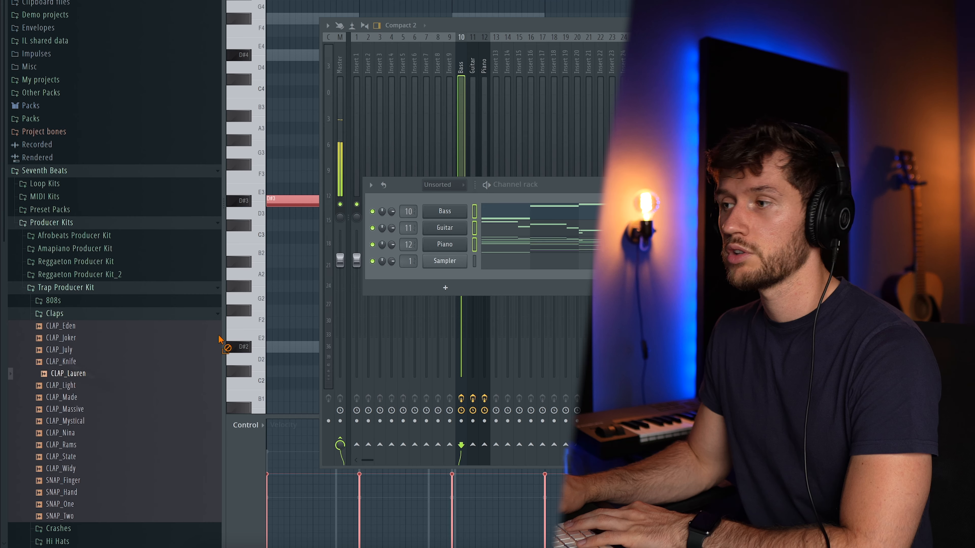
pyautogui.moveTo(68, 373); pyautogui.dragTo(455, 266)
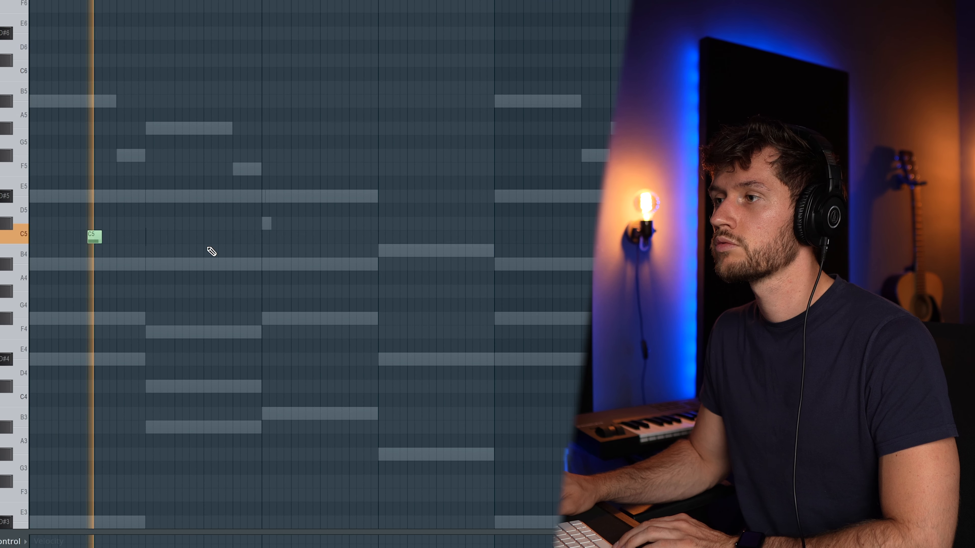
pyautogui.click(206, 238)
pyautogui.click(319, 238)
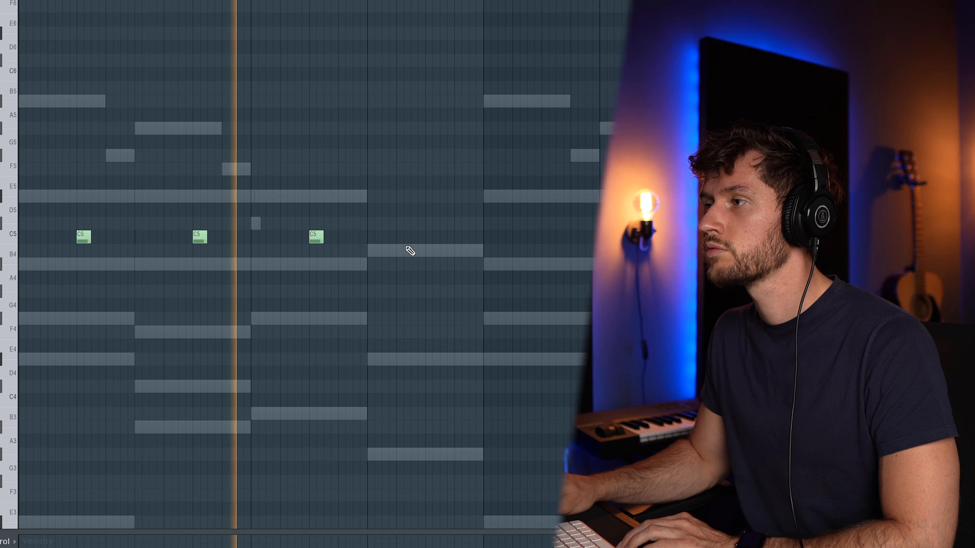
pyautogui.click(433, 239)
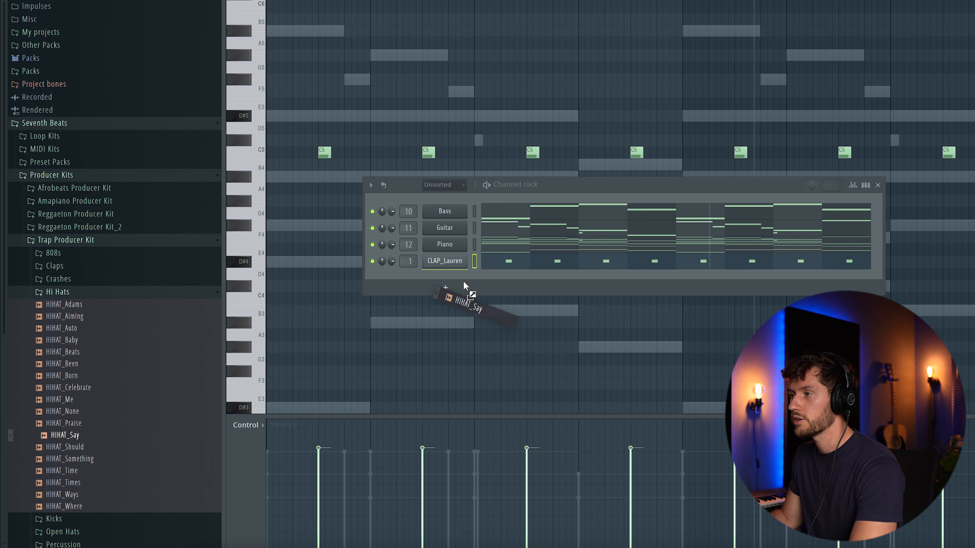
# Add the HIHAT_Say sample and 808_Heineken [C] from the Normalized 808s to the channel rack as new channels.
pyautogui.moveTo(466, 286); pyautogui.dragTo(465, 292)
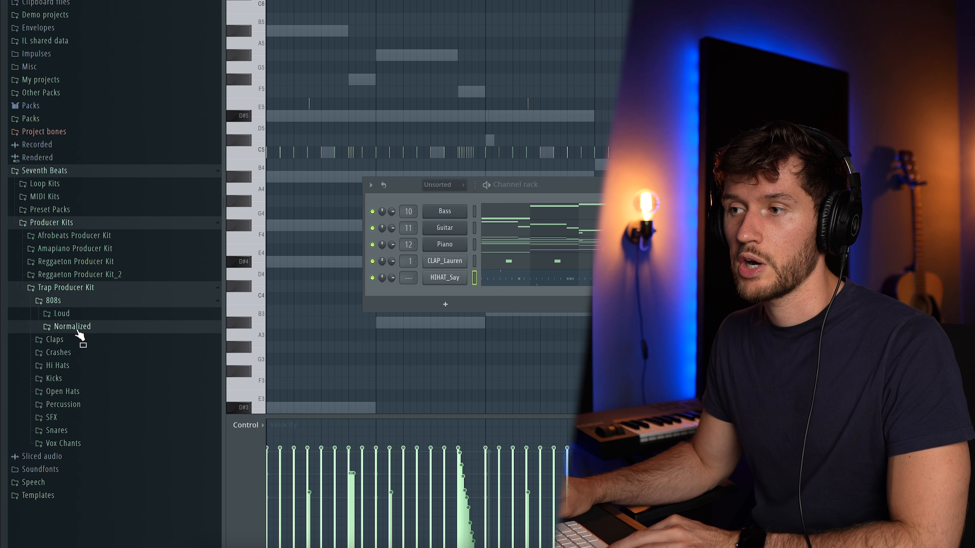
pyautogui.click(77, 329)
pyautogui.scroll(-2, 124, 397)
pyautogui.moveTo(77, 362); pyautogui.dragTo(488, 294)
pyautogui.click(81, 375)
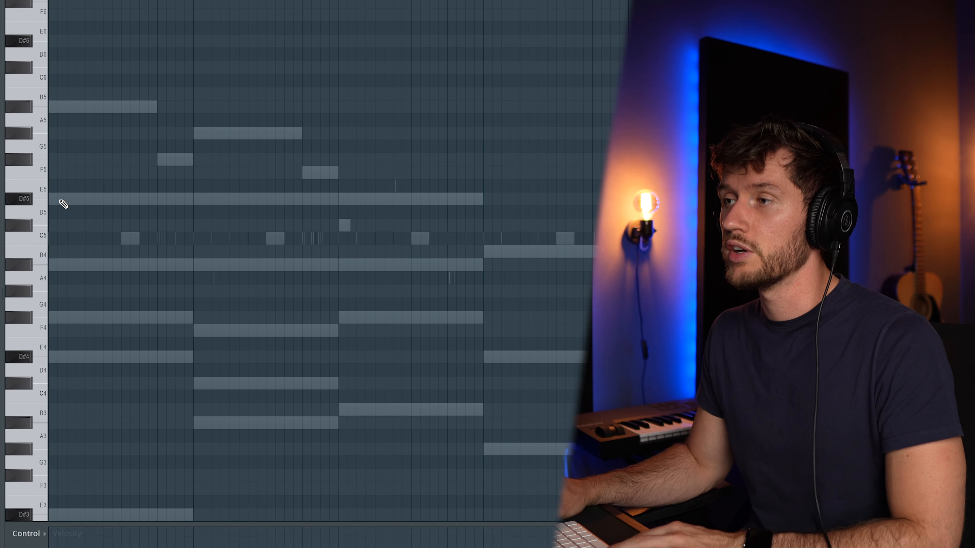
# Copy the first four bass notes into the 808 channel's piano roll, raise them two octaves and mute the Bass channel.
pyautogui.scroll(-5, 135, 262)
pyautogui.moveTo(73, 101); pyautogui.dragTo(531, 356)
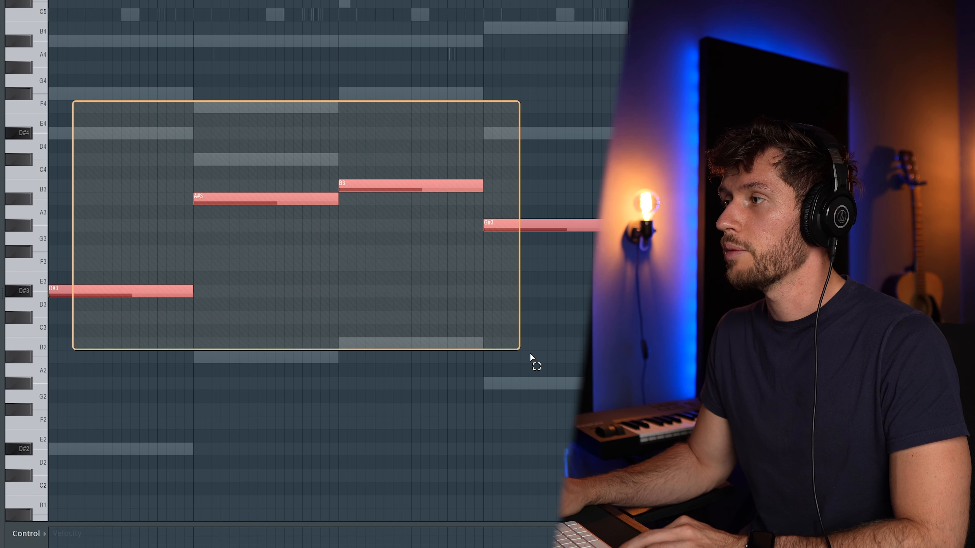
pyautogui.press('F6')
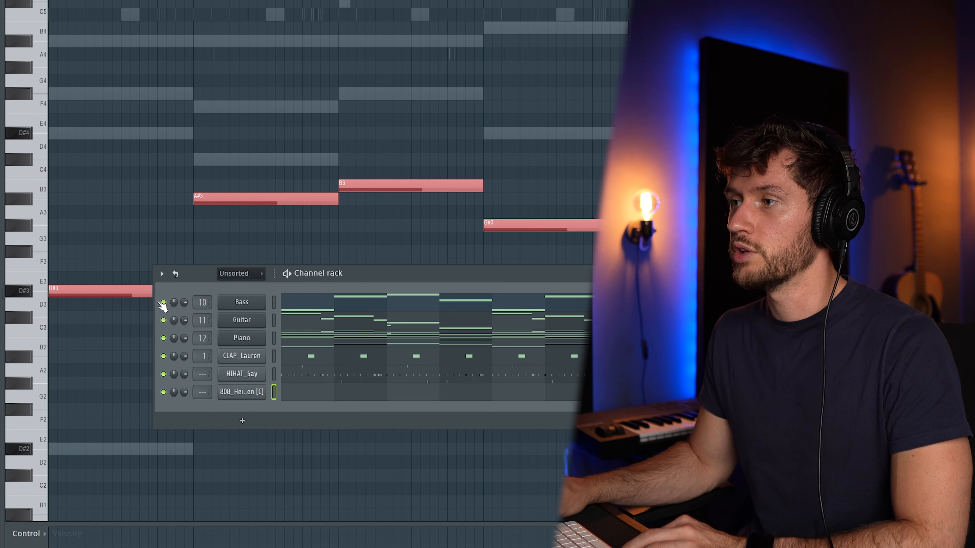
pyautogui.click(322, 395)
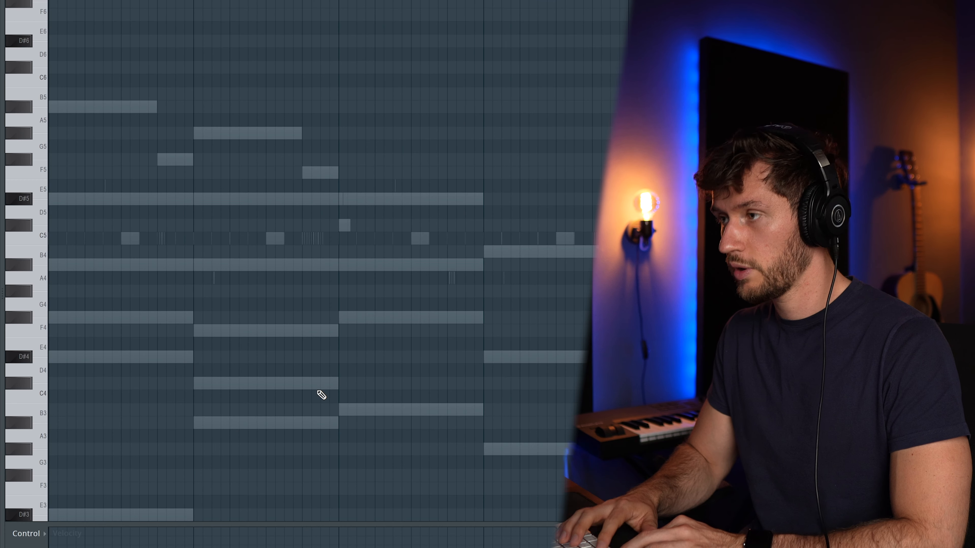
pyautogui.hotkey('ctrl', 'v')
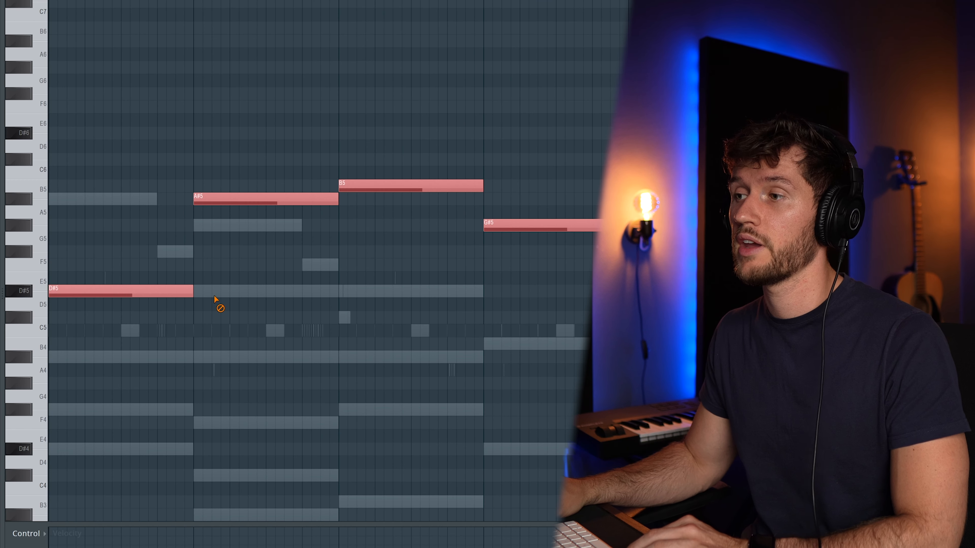
pyautogui.hotkey('ctrl', 'd')
pyautogui.press('space')
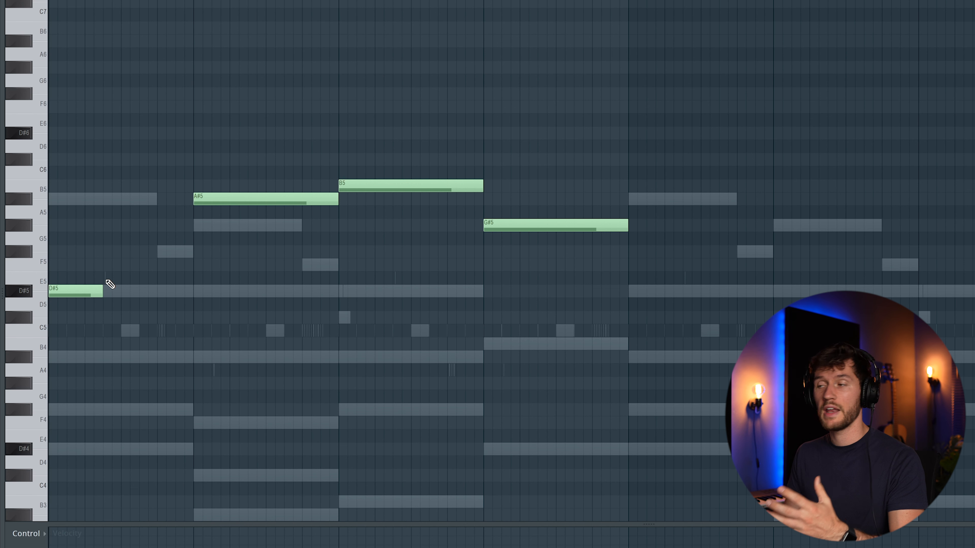
# Build three consecutive D#5 notes at the start of the 808 line and replace the A#5 note with a shorter G#5 ending bar 2.
pyautogui.scroll(2, 110, 284)
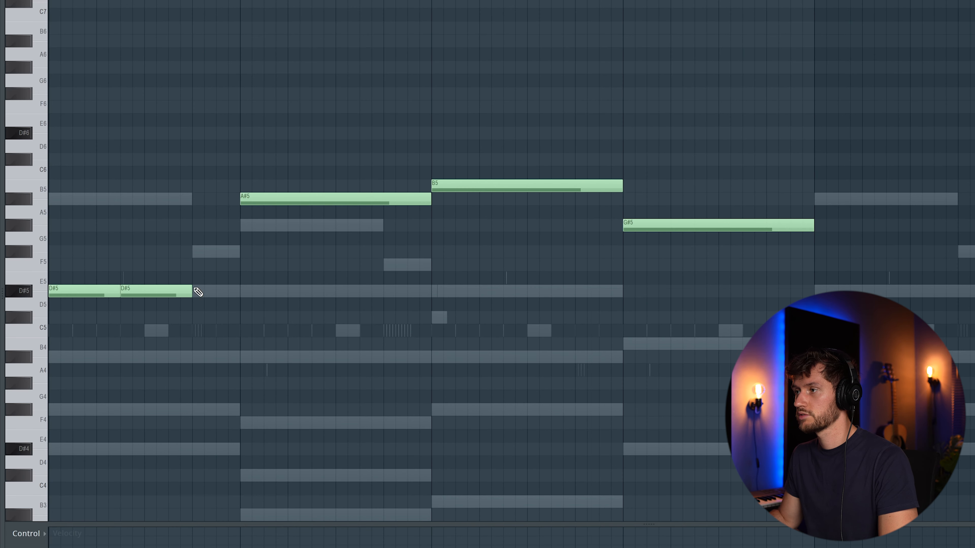
pyautogui.press('space')
pyautogui.rightClick(298, 200)
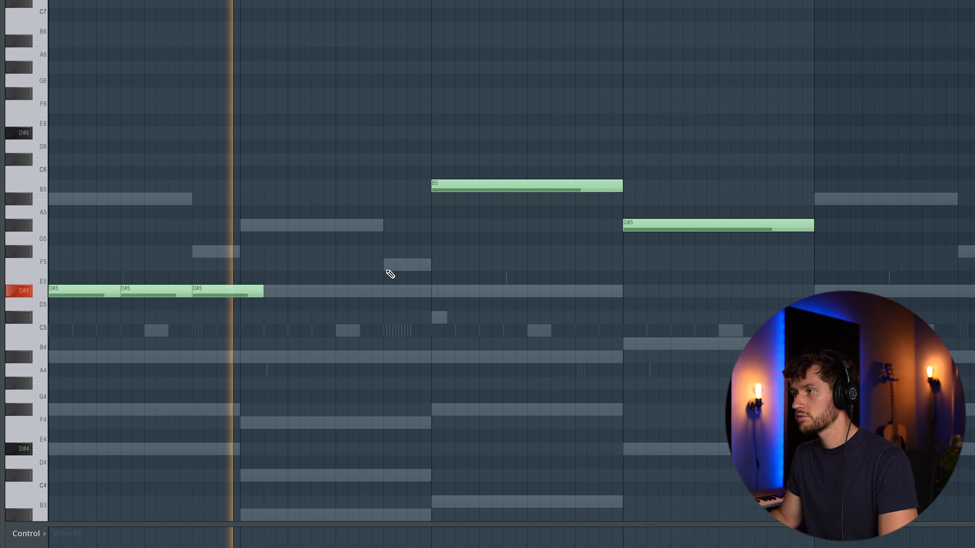
pyautogui.press('space')
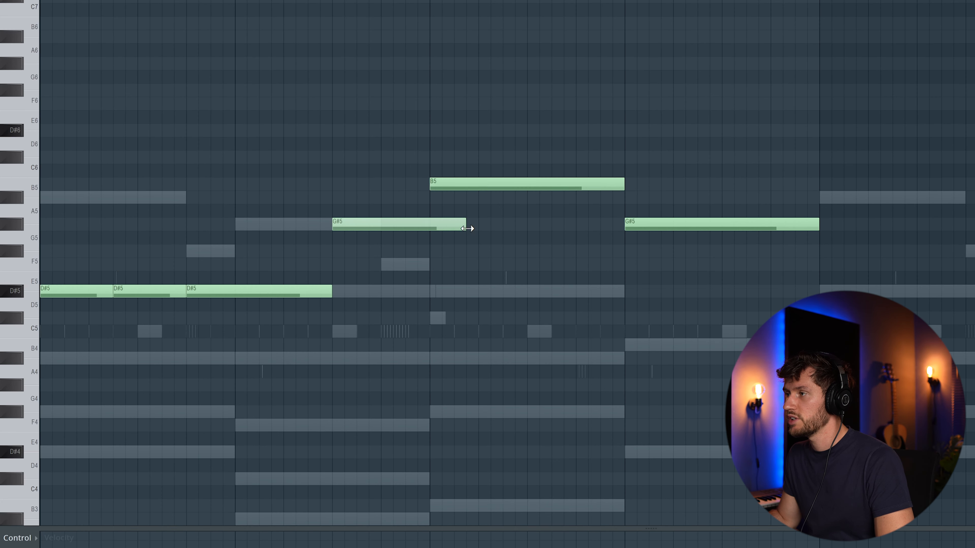
pyautogui.press('space')
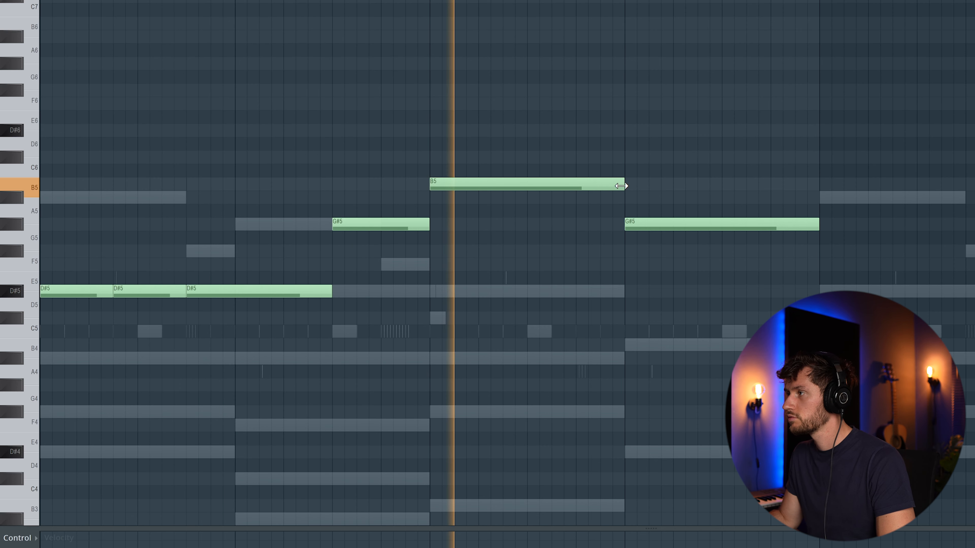
pyautogui.press('space')
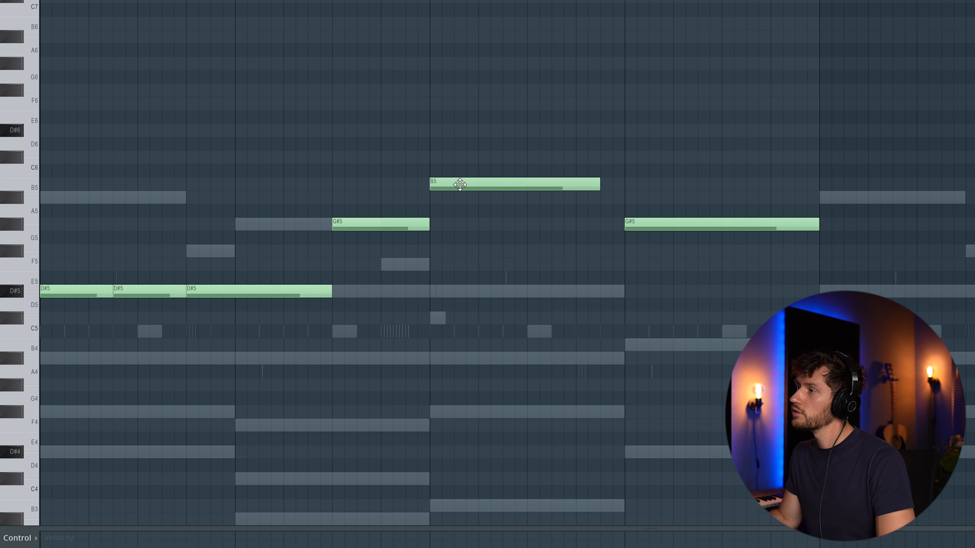
# Replace the long B5 note with a copy of the three D#5 notes raised to B5, and shorten the last G#5 to half a bar.
pyautogui.rightClick(495, 184)
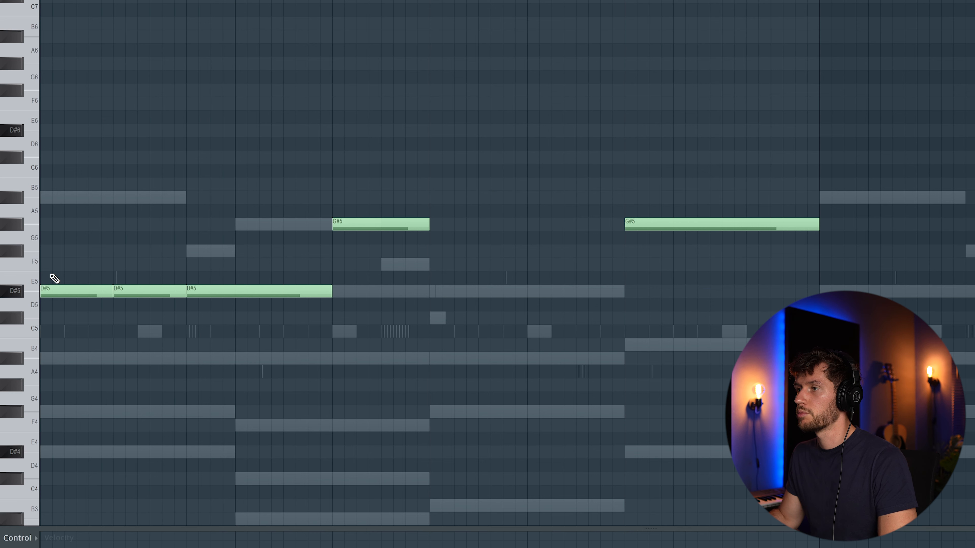
pyautogui.moveTo(51, 275); pyautogui.dragTo(251, 318)
pyautogui.moveTo(67, 292); pyautogui.dragTo(447, 184)
pyautogui.moveTo(819, 225); pyautogui.dragTo(679, 231)
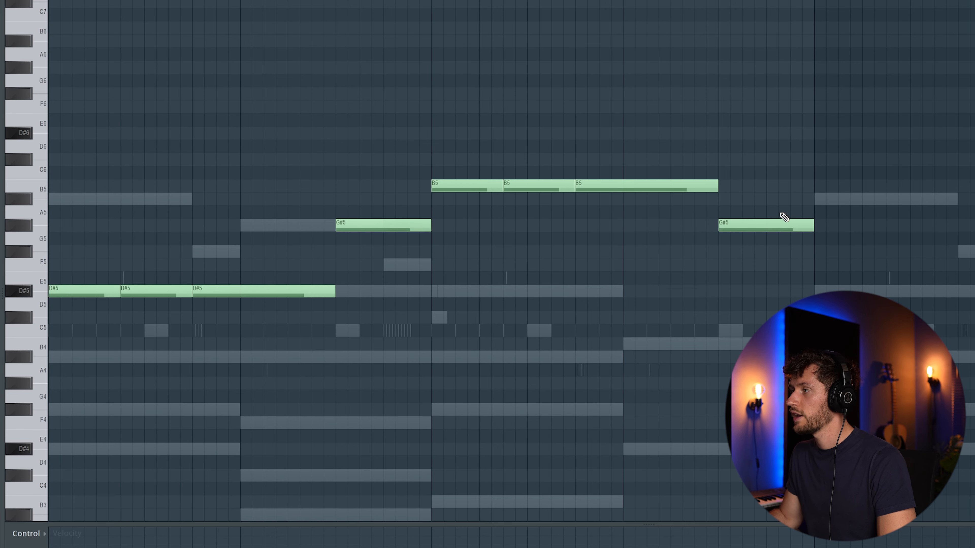
# Shorten the third B5 note, add a short B5 after it, and duplicate the whole four-bar 808 line.
pyautogui.scroll(-3, 759, 156)
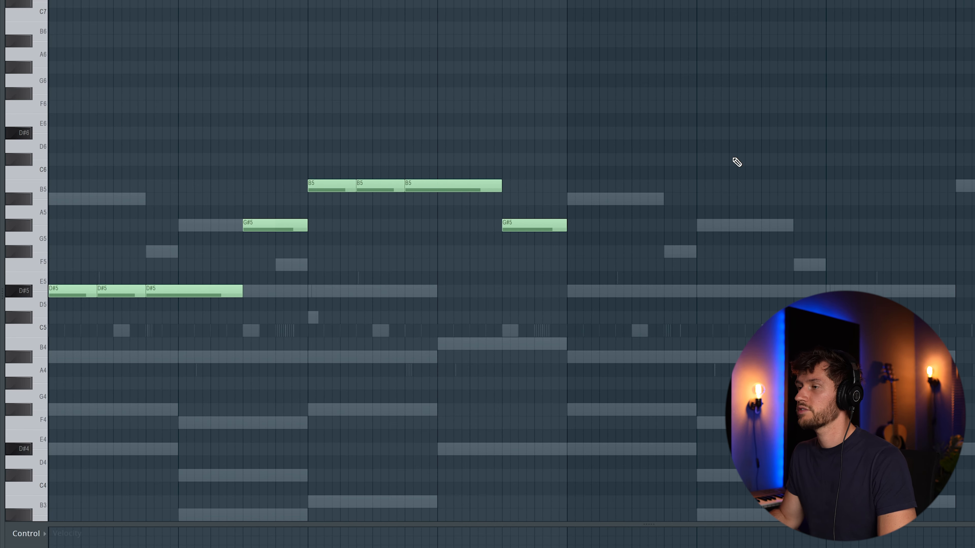
pyautogui.press('space')
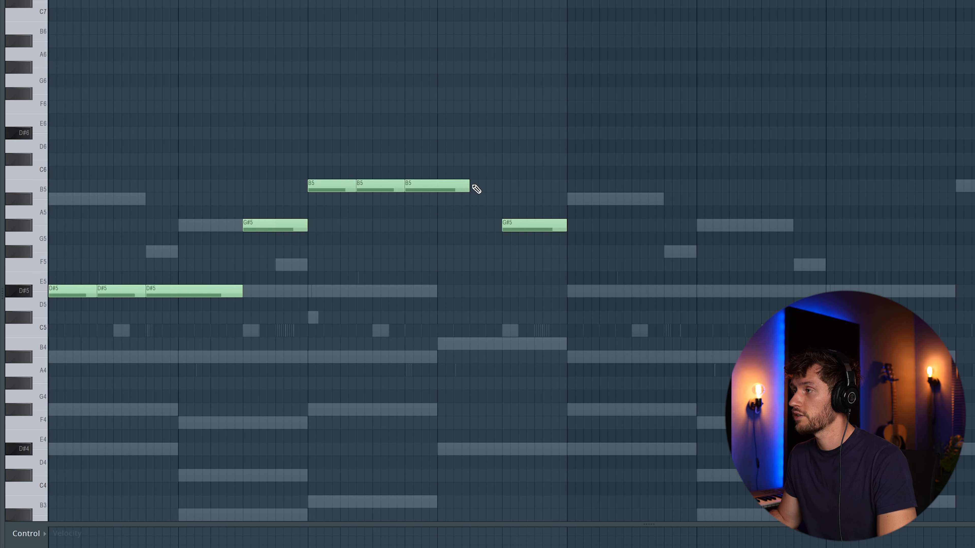
pyautogui.click(476, 185)
pyautogui.hotkey('ctrl', 'a')
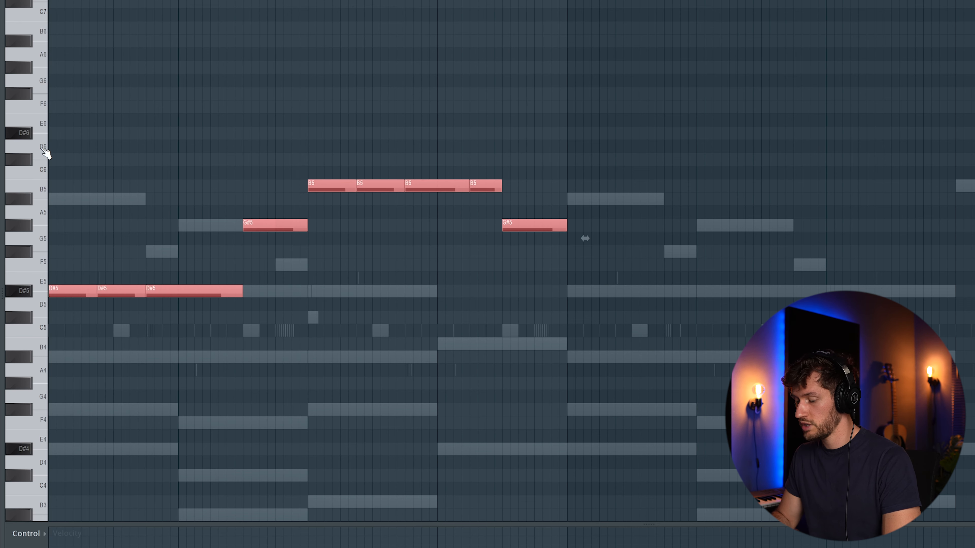
pyautogui.hotkey('ctrl', 'b')
pyautogui.scroll(-1, 435, 229)
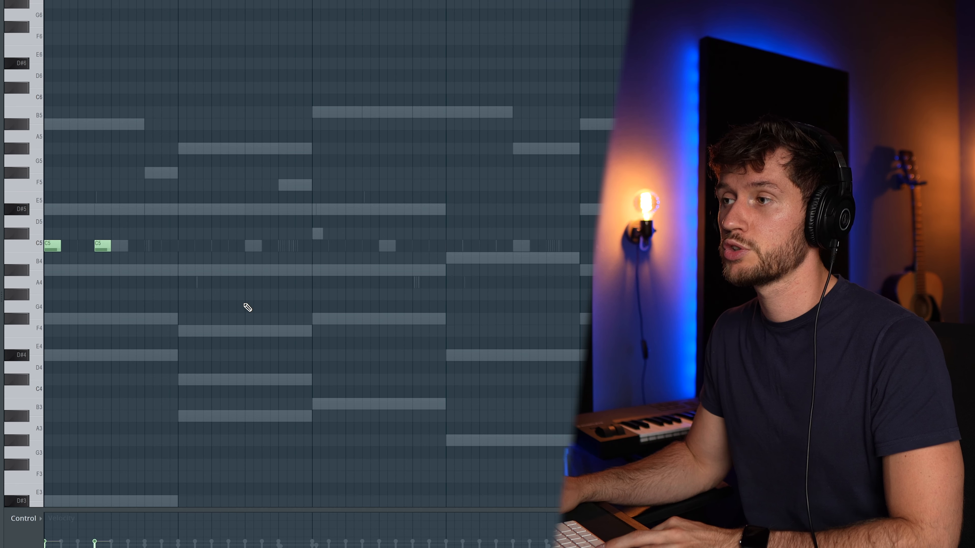
# Place three C5 open-hat hits in bar 3 of the OPENHAT_Case piano roll.
pyautogui.press('space')
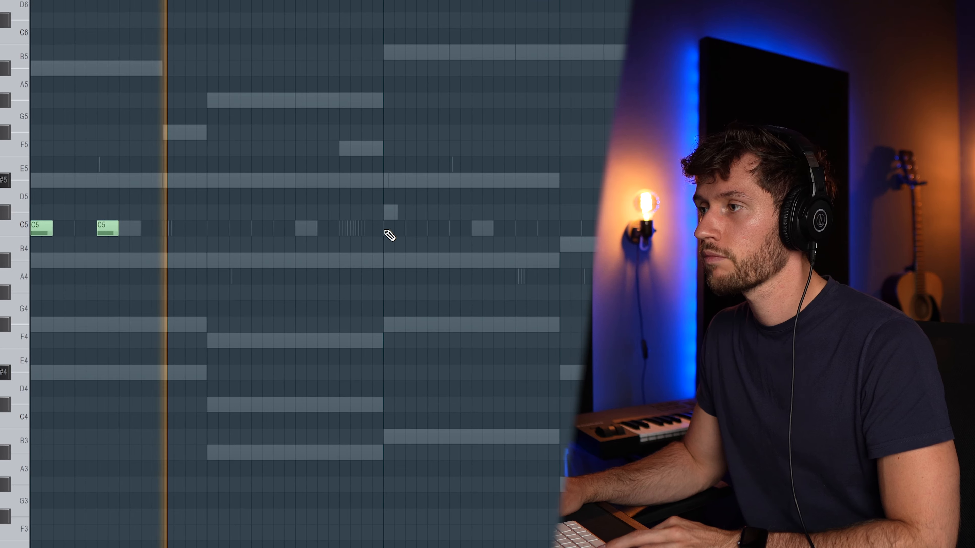
pyautogui.click(316, 246)
pyautogui.click(437, 229)
pyautogui.click(499, 230)
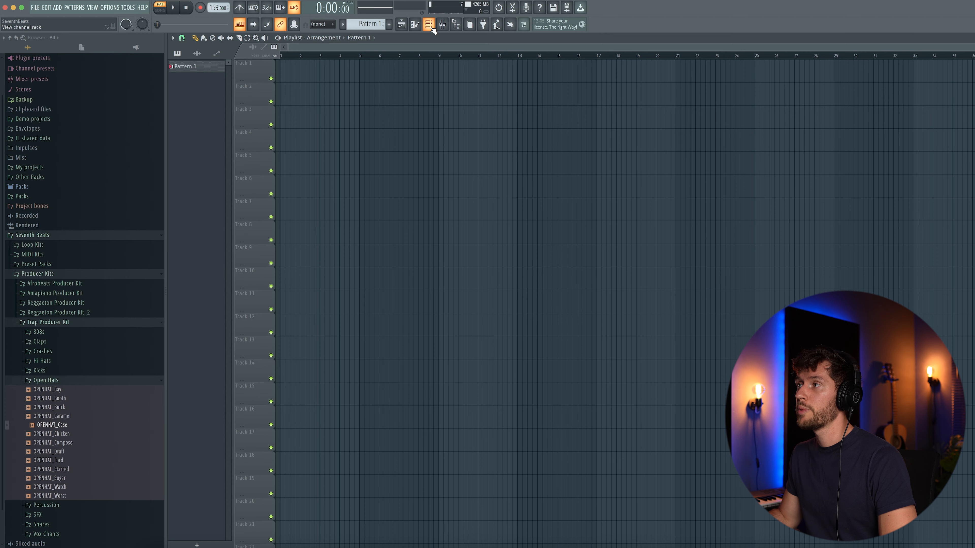
# Split Pattern 1 into separate patterns by channel and step through them with the channel rack open.
pyautogui.click(432, 27)
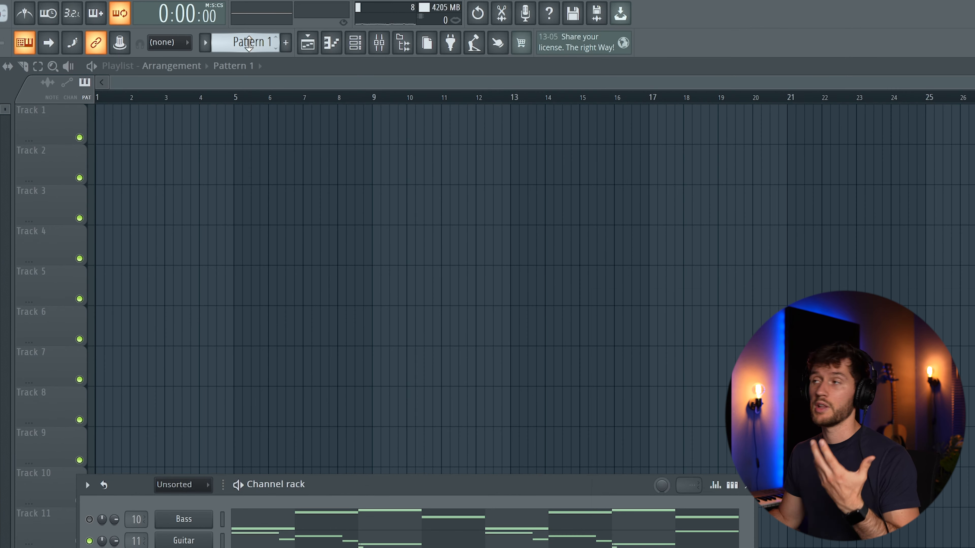
pyautogui.click(367, 24)
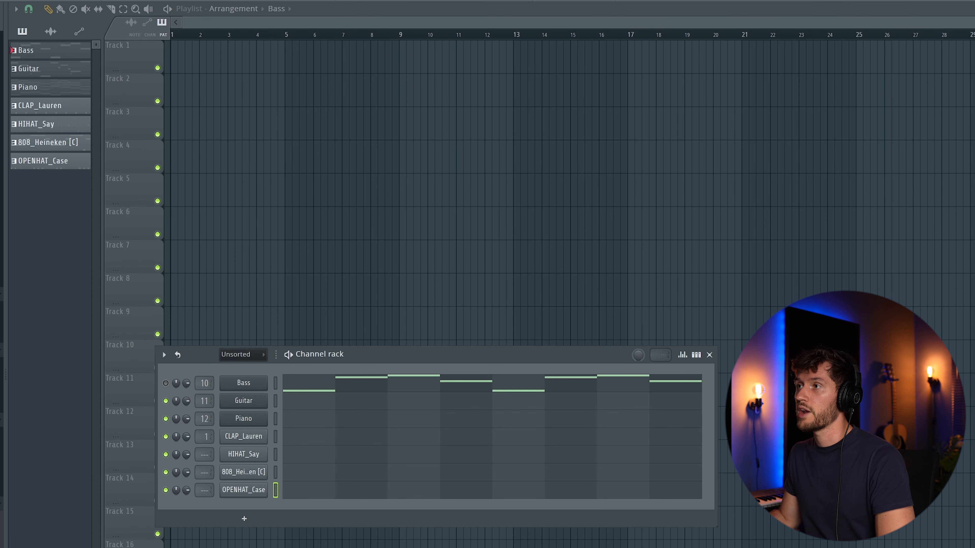
pyautogui.press('KP_Add')
pyautogui.press('KP_Add')
pyautogui.press('KP_Add')
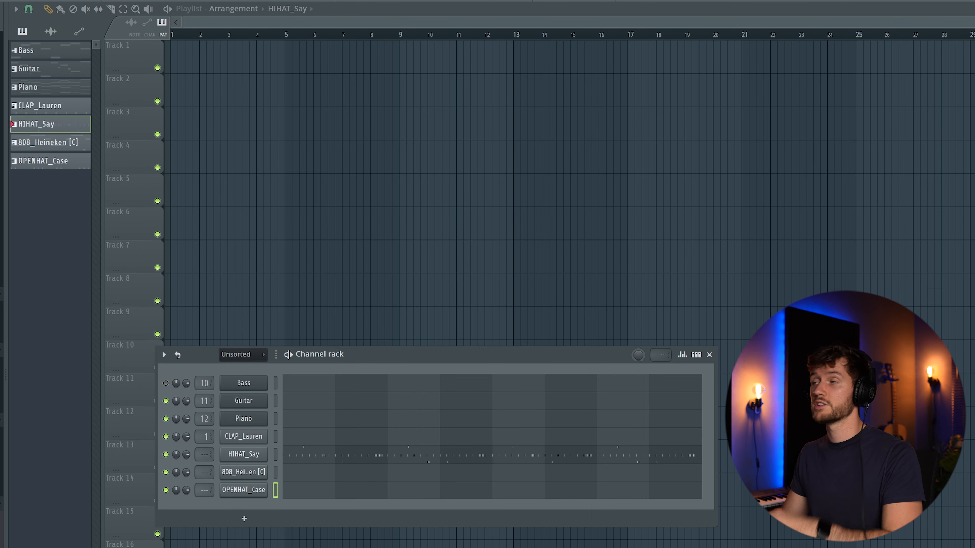
# Place all seven patterns at bar 1 on playlist tracks 1 to 7 and duplicate the clips along the timeline.
pyautogui.click(42, 45)
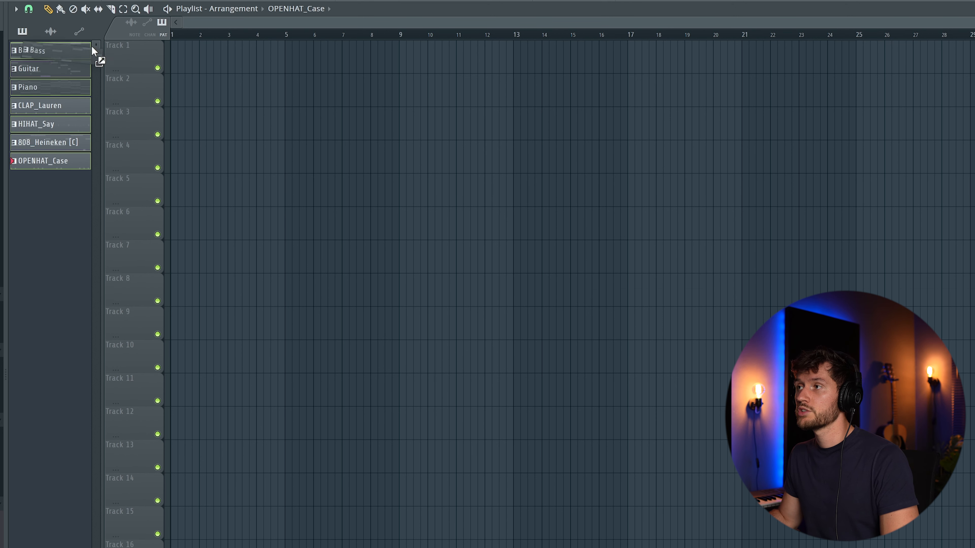
pyautogui.moveTo(175, 57); pyautogui.dragTo(176, 59)
pyautogui.moveTo(452, 292)
pyautogui.mouseDown()
pyautogui.moveTo(261, 86)
pyautogui.moveTo(210, 67)
pyautogui.mouseUp()
pyautogui.hotkey('ctrl', 'b')
pyautogui.hotkey('ctrl', 'b')
pyautogui.hotkey('ctrl', 'b')
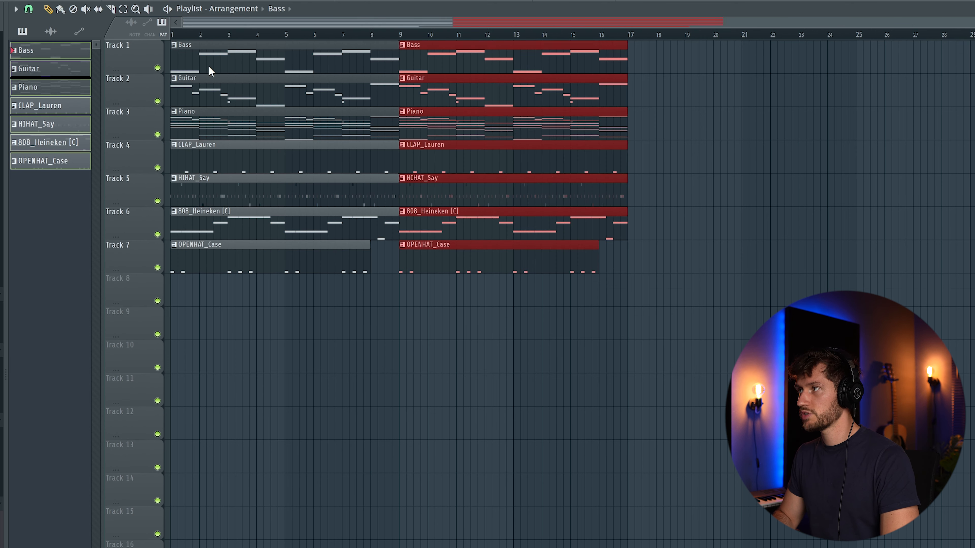